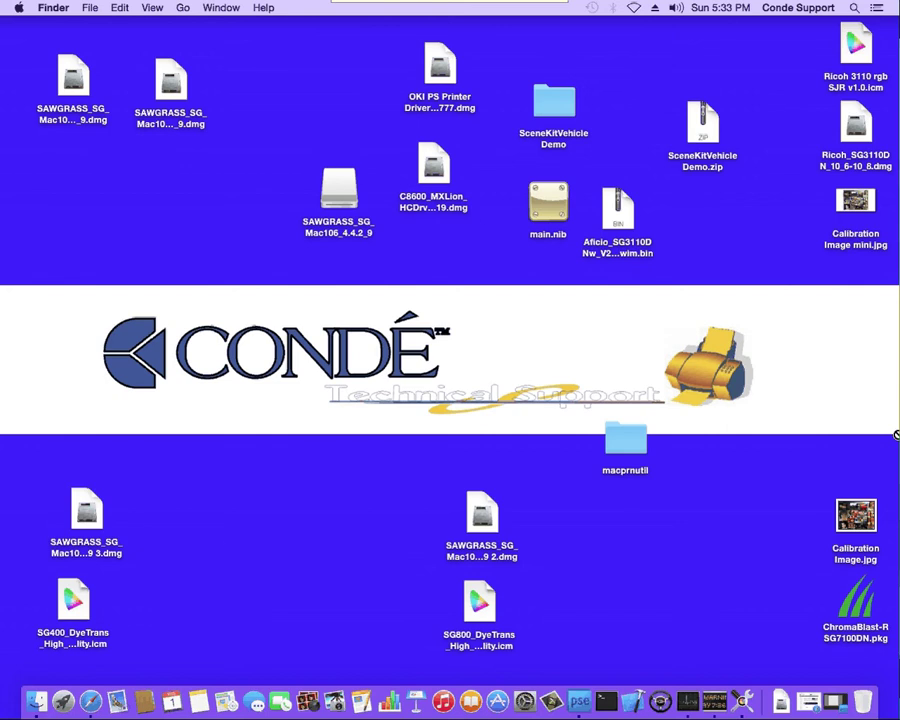
# Step: Select the SG800 profile file, then only the SAWGRASS driver disk image, on the desktop
pyautogui.click(480, 600)
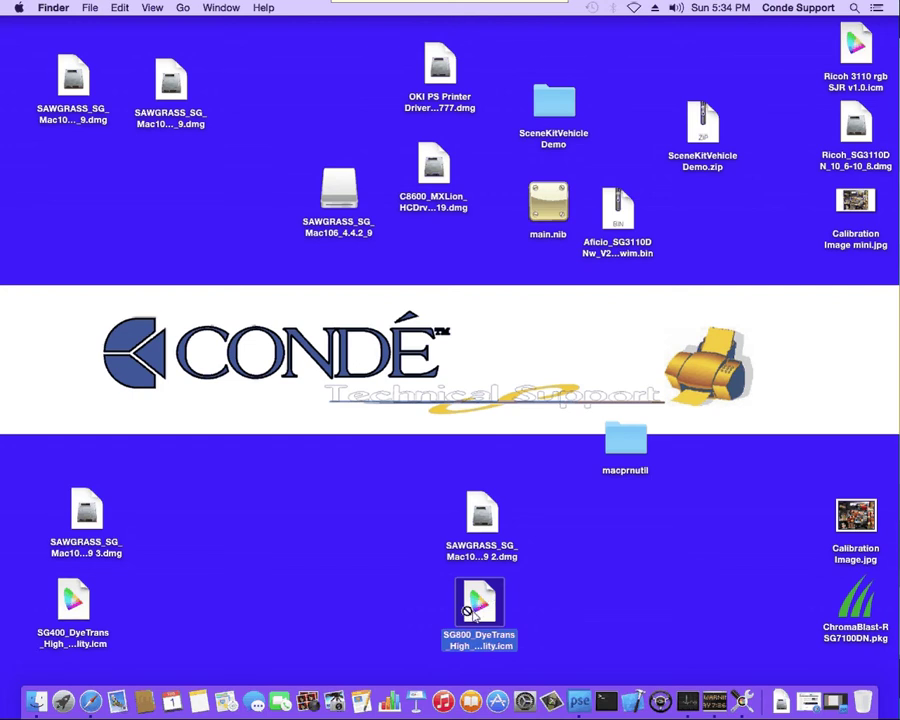
pyautogui.keyDown('super'); pyautogui.click(488, 518); pyautogui.keyUp('super')
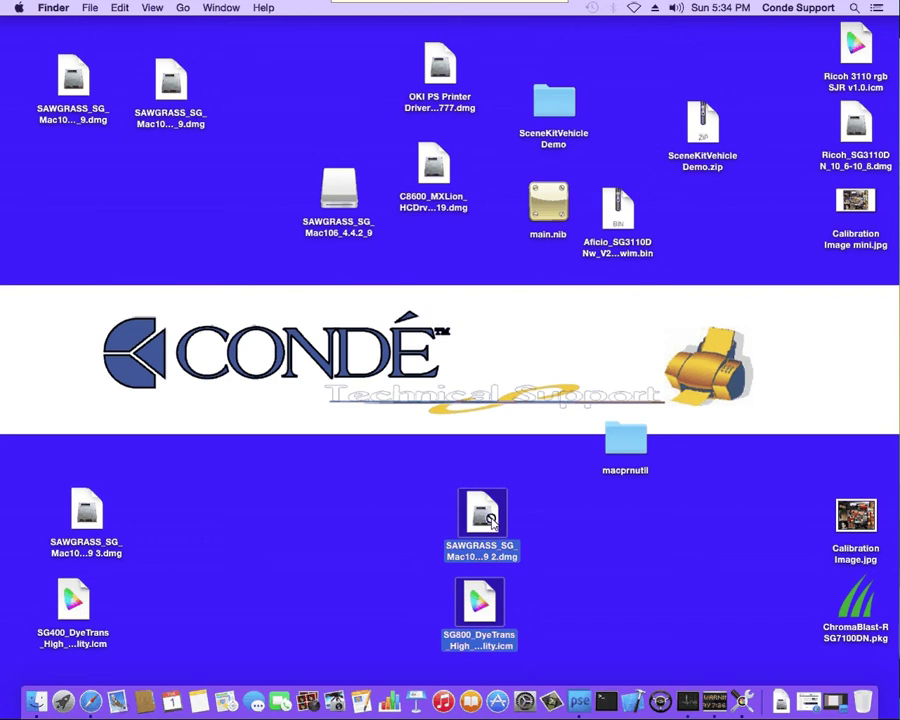
pyautogui.click(488, 521)
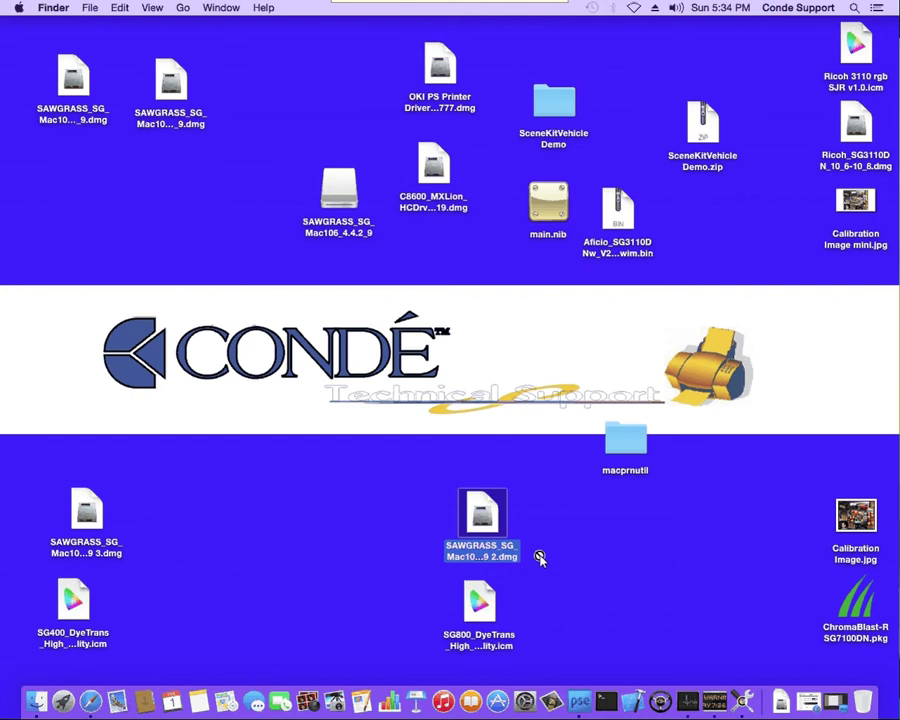
# Step: Load conde.com in Safari and browse Printer Support > Ricoh Printers > RICOH SG 3110DN
pyautogui.click(90, 701)
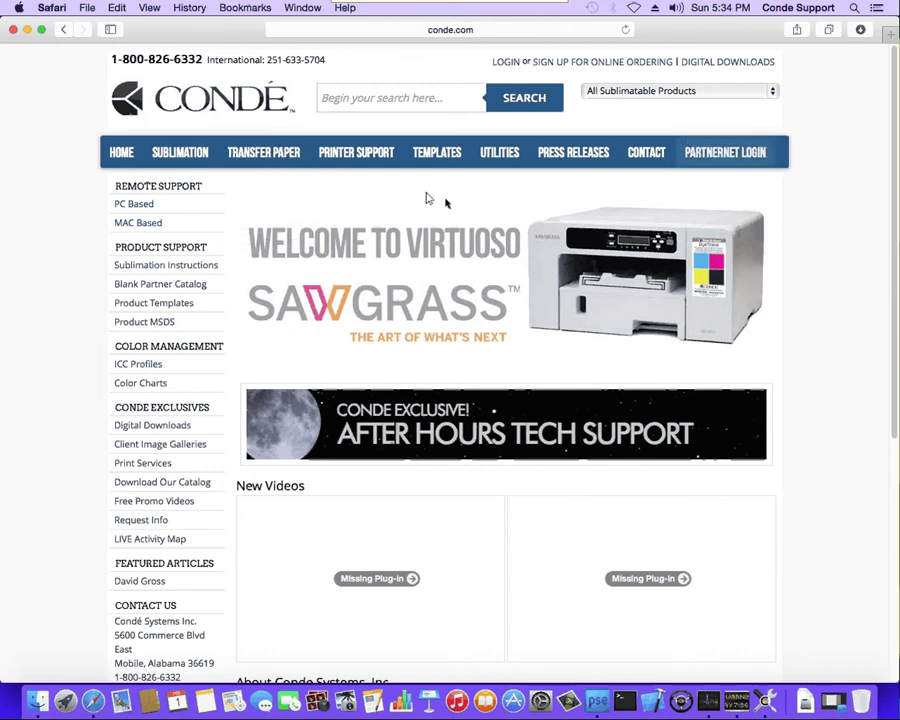
pyautogui.moveTo(333, 156)
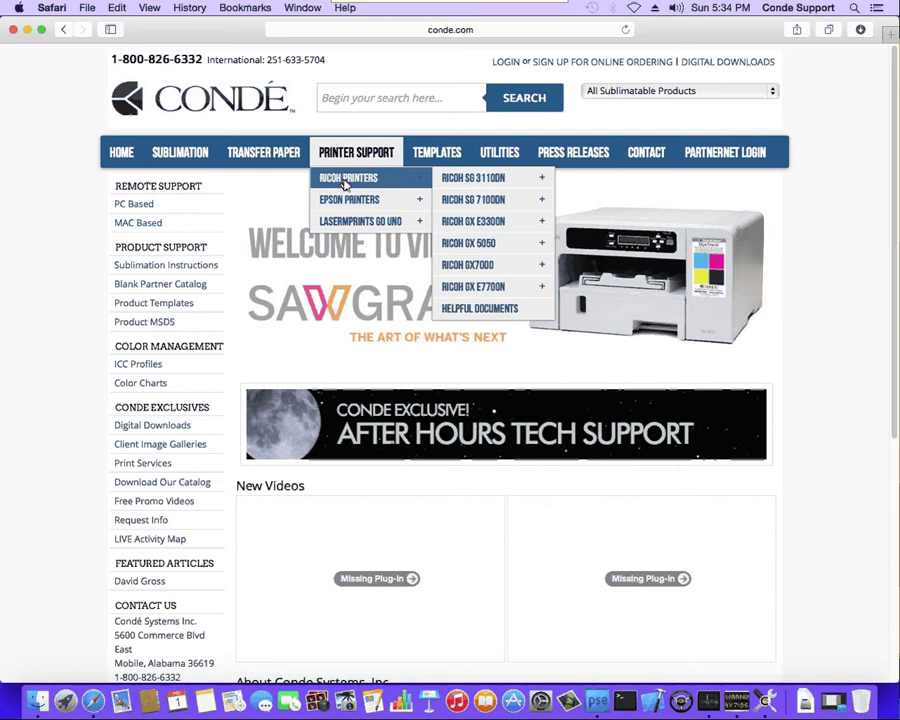
pyautogui.moveTo(500, 179)
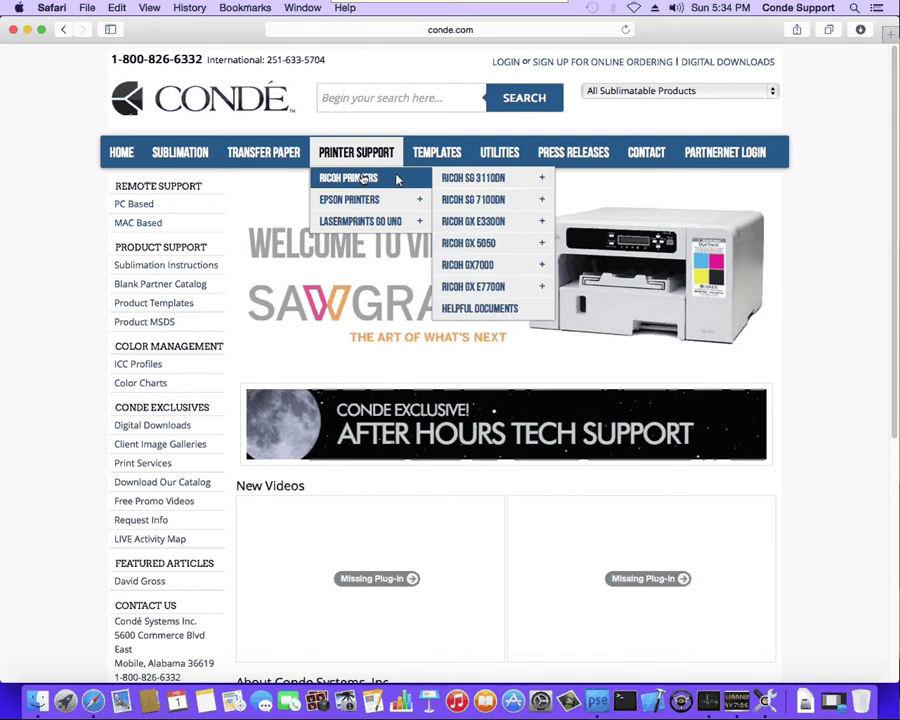
pyautogui.moveTo(546, 182)
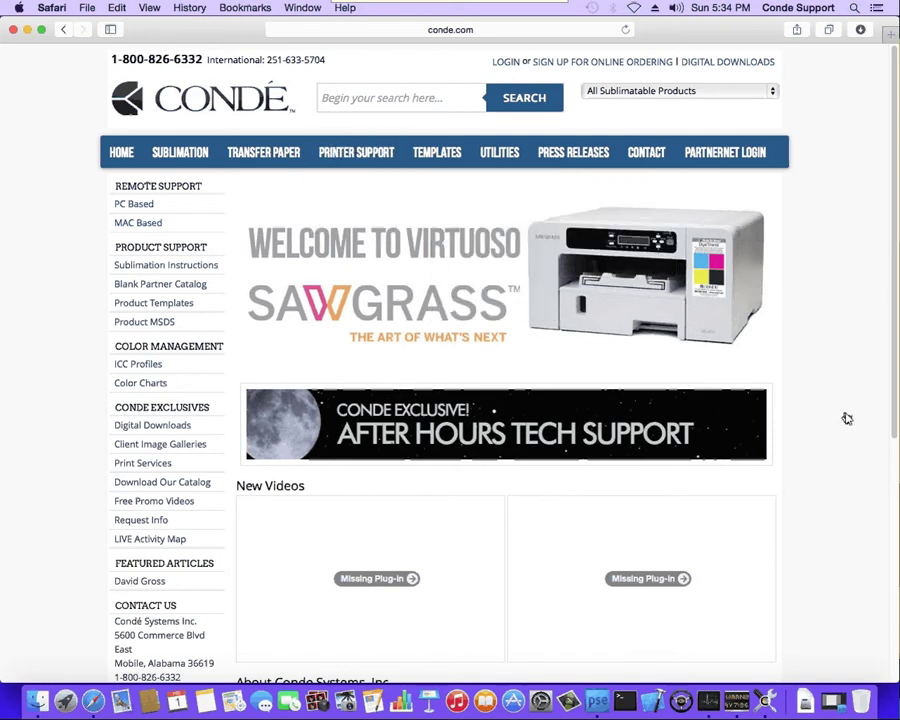
# Step: Copy SG800_DyeTrans_High_Quality.icm from the desktop and enter / in Finder's Go to Folder
pyautogui.click(27, 29)
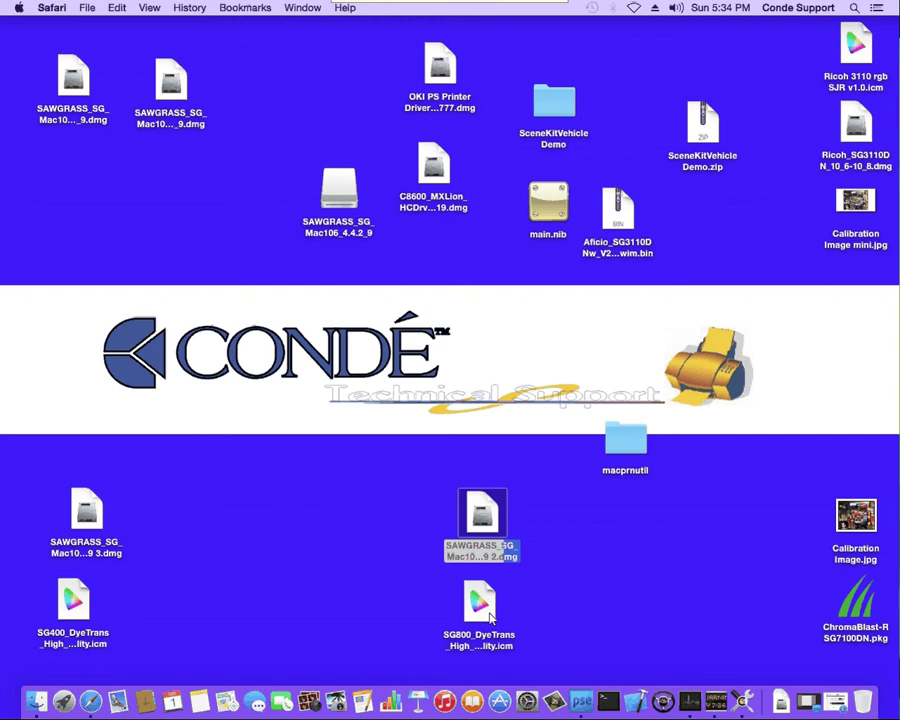
pyautogui.click(450, 622)
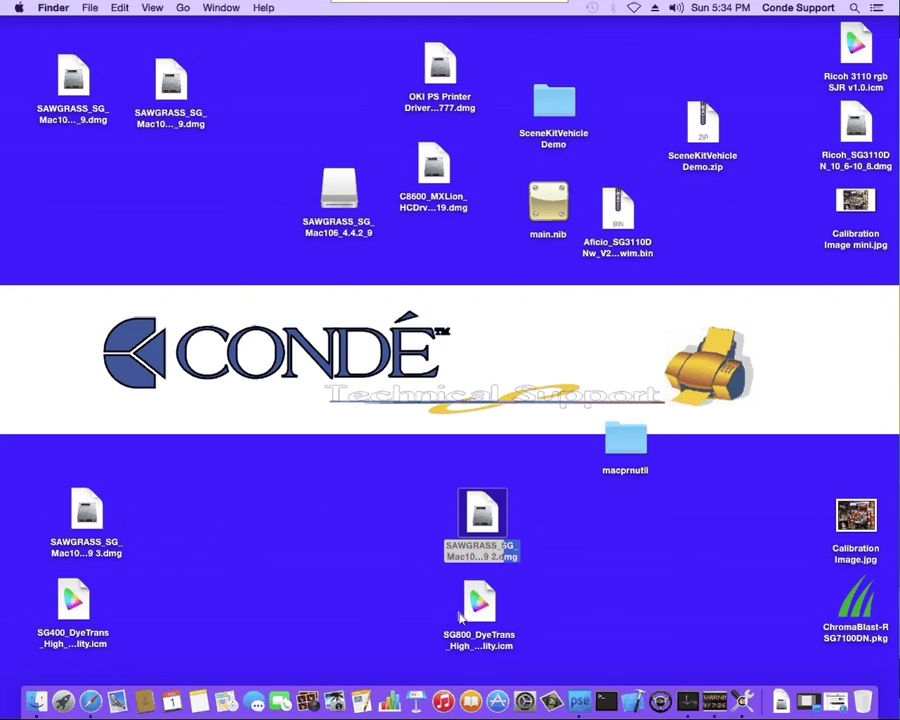
pyautogui.rightClick(478, 615)
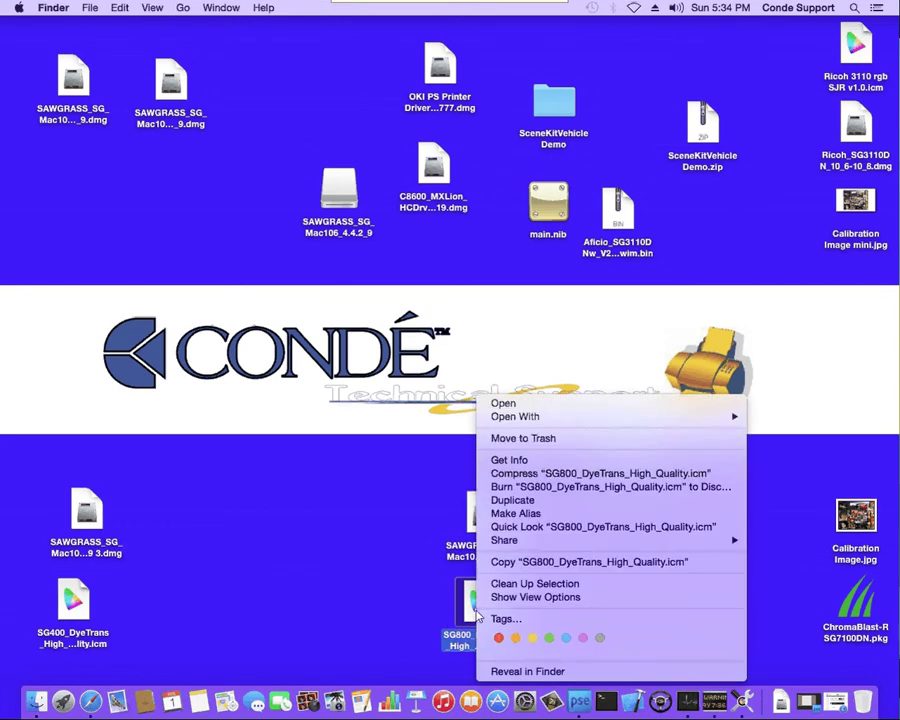
pyautogui.click(536, 562)
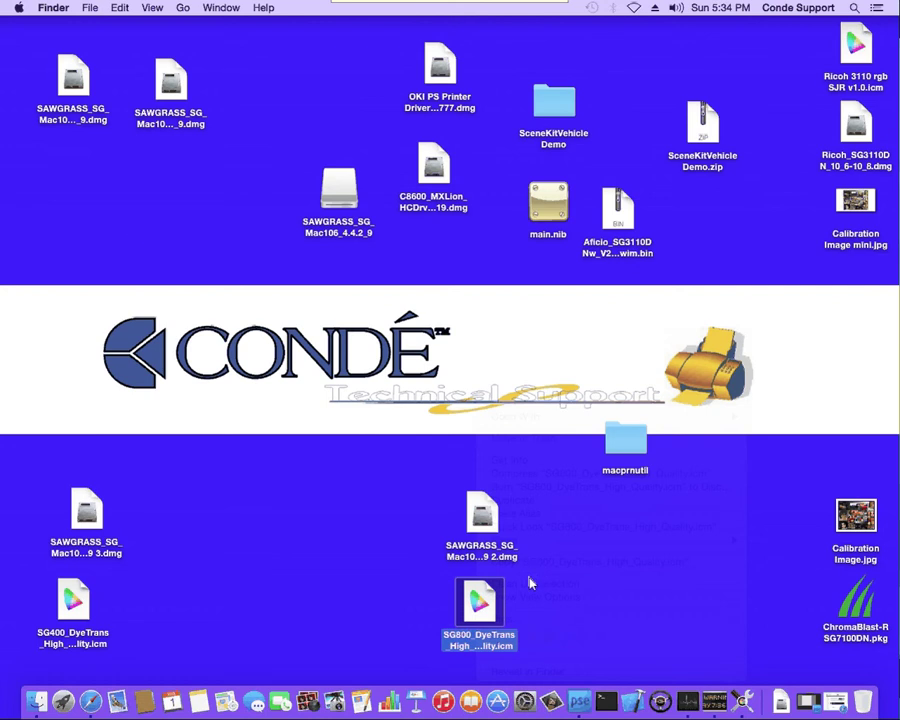
pyautogui.click(165, 242)
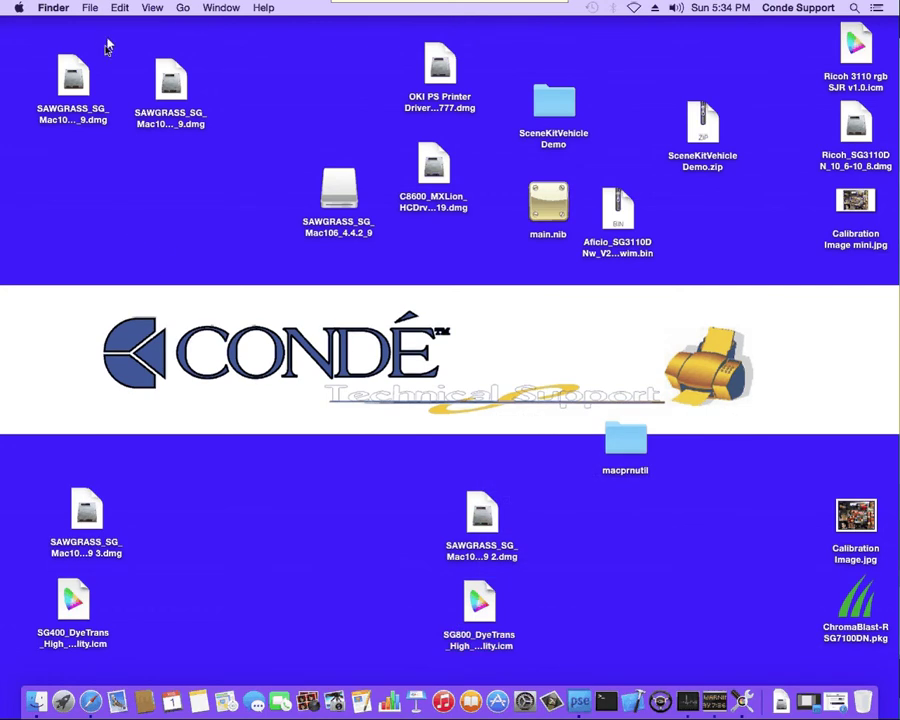
pyautogui.click(183, 8)
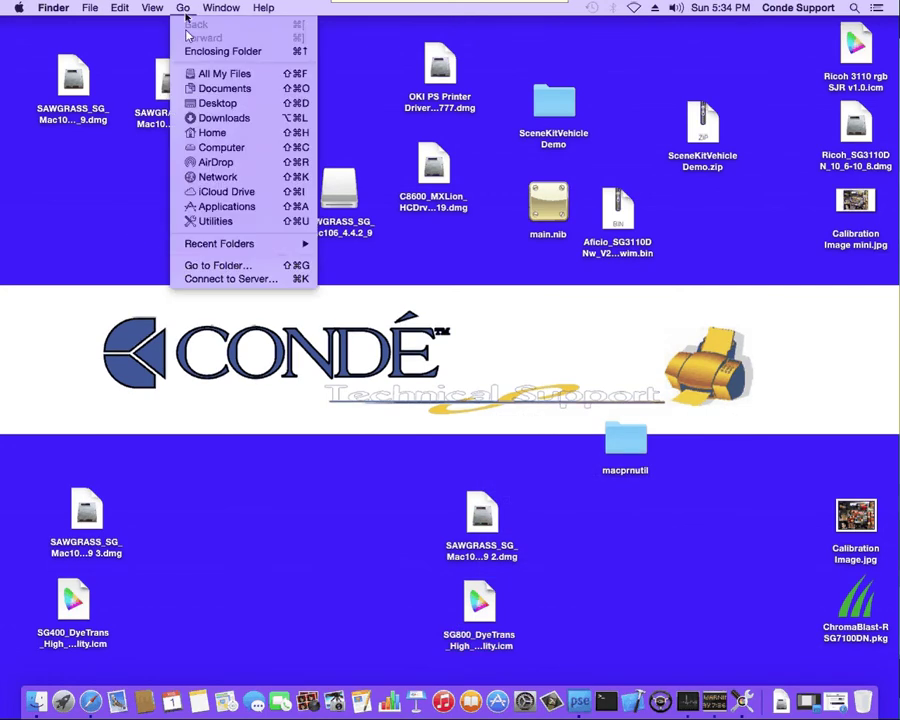
pyautogui.click(197, 261)
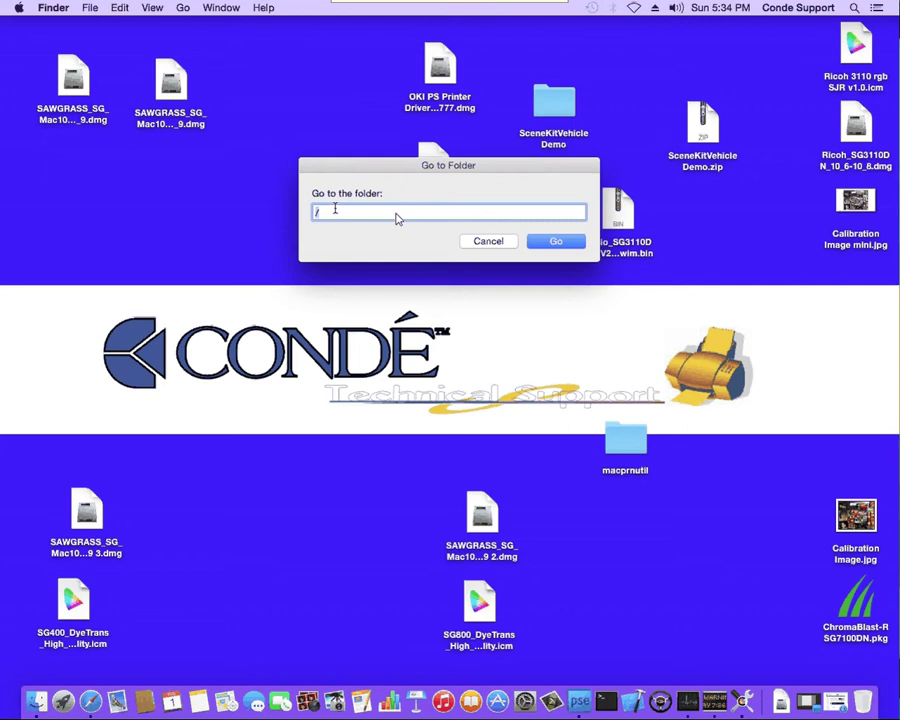
# Step: Navigate from the disk root into Library > ColorSync > Profiles
pyautogui.click(557, 243)
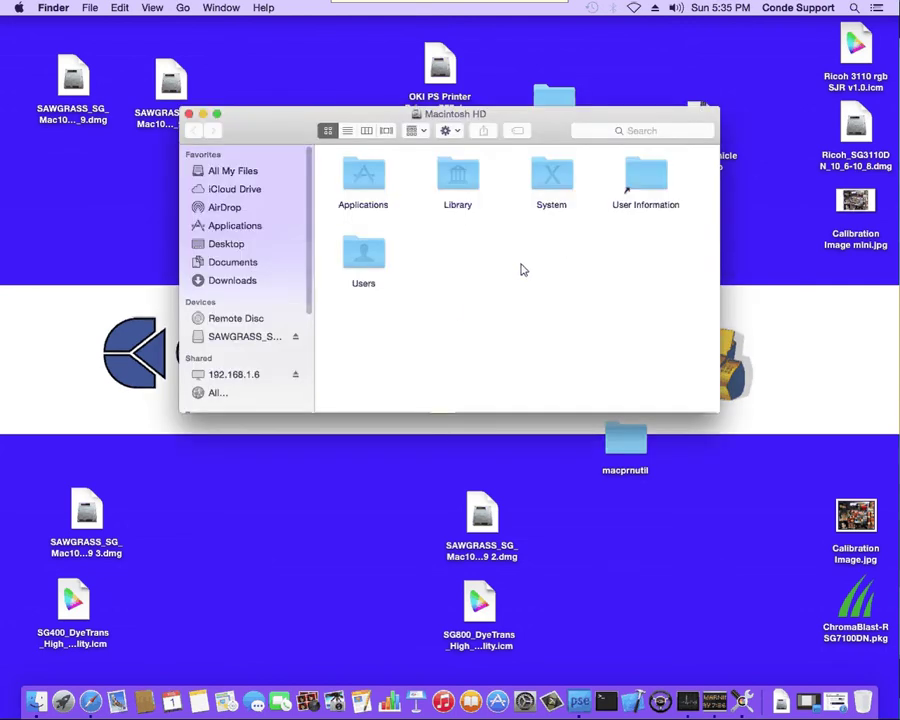
pyautogui.click(462, 180)
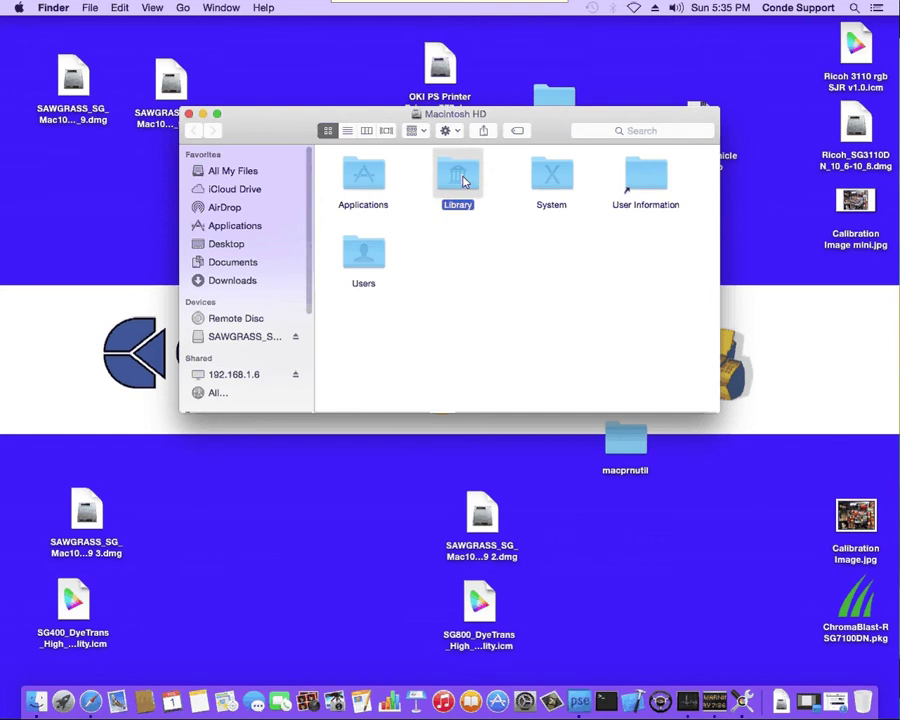
pyautogui.doubleClick(462, 180)
pyautogui.doubleClick(458, 265)
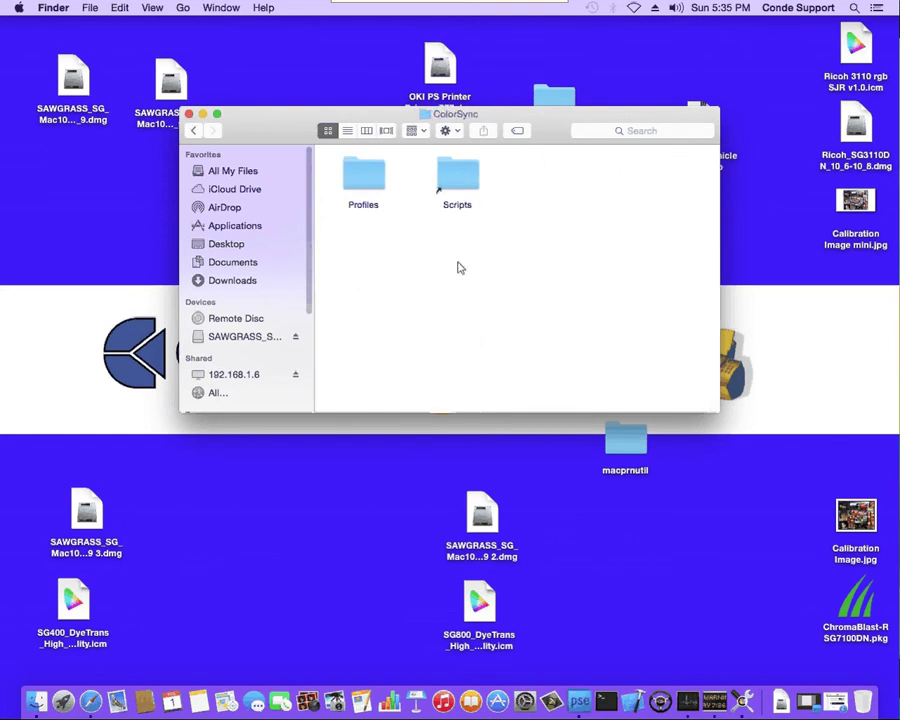
pyautogui.doubleClick(366, 180)
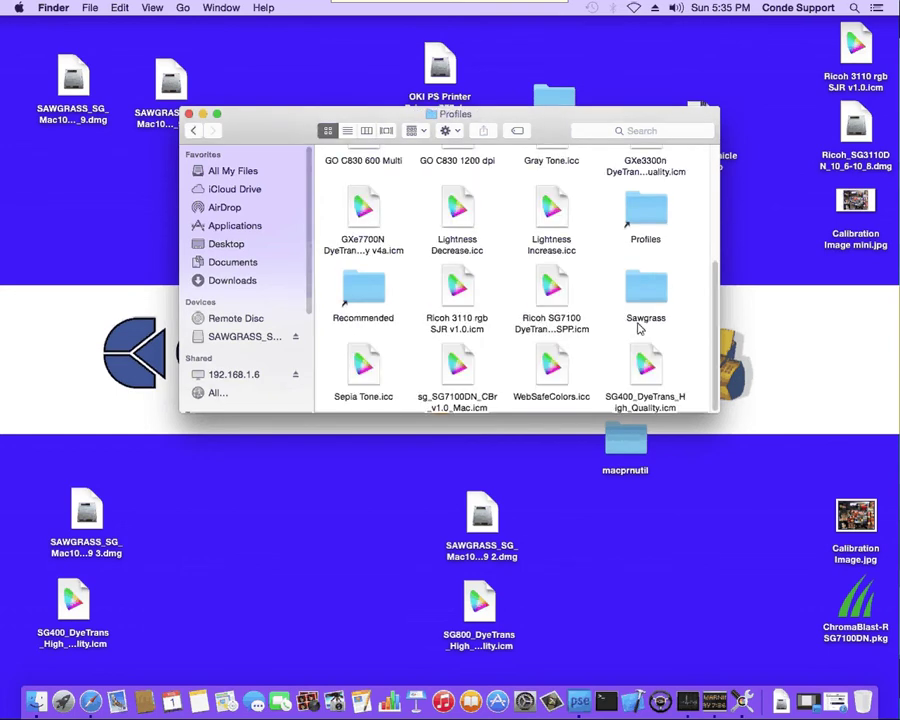
# Step: Paste the SG800 profile into Profiles with the admin password, check it, and close the window
pyautogui.click(113, 8)
pyautogui.click(125, 20)
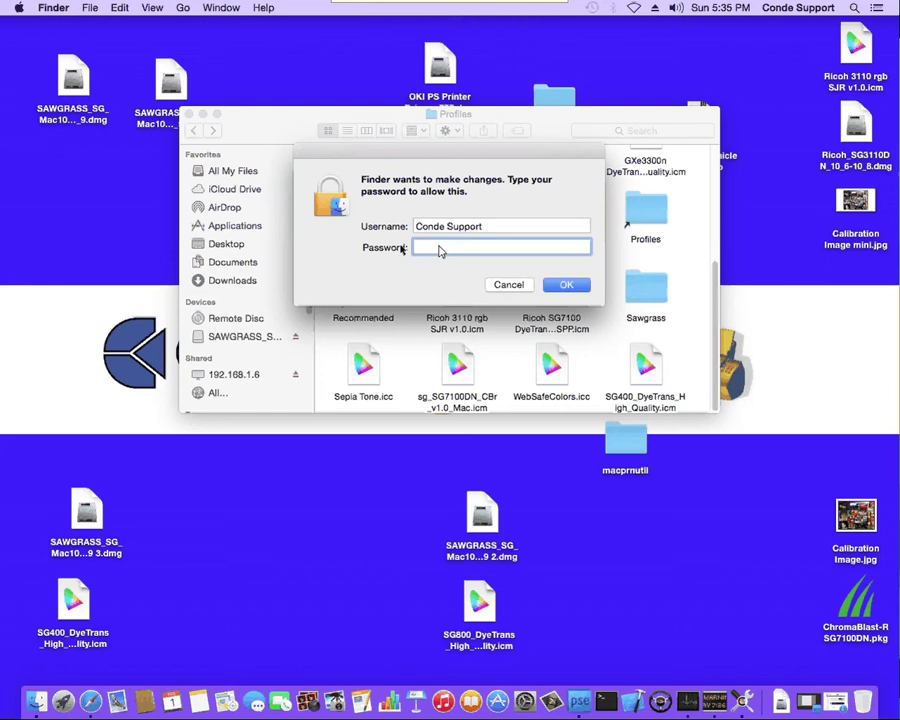
pyautogui.click(566, 284)
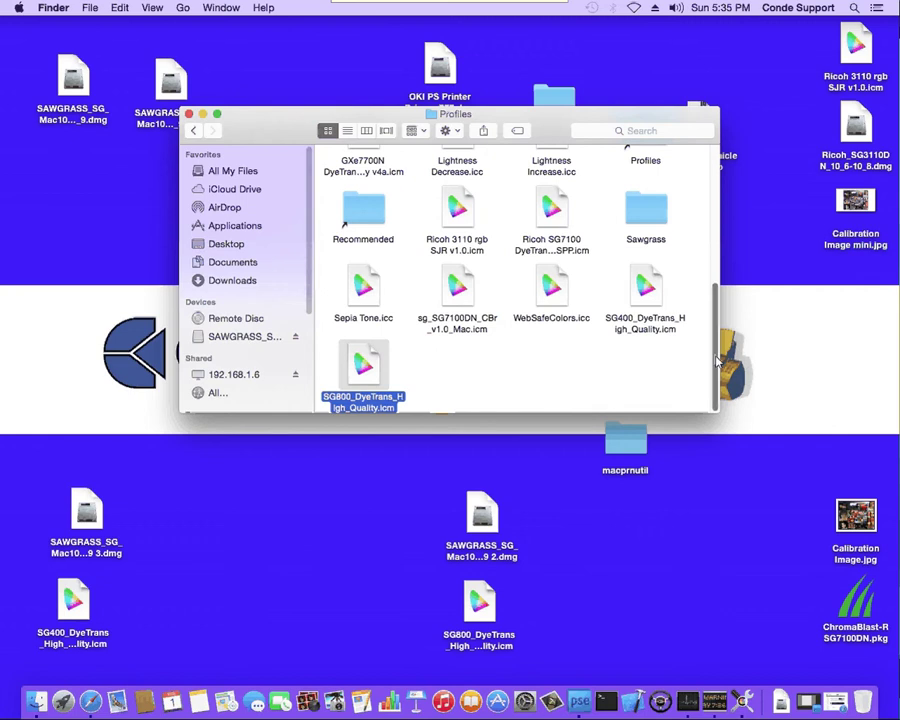
pyautogui.scroll(3, 707, 287)
pyautogui.moveTo(645, 230); pyautogui.dragTo(634, 277)
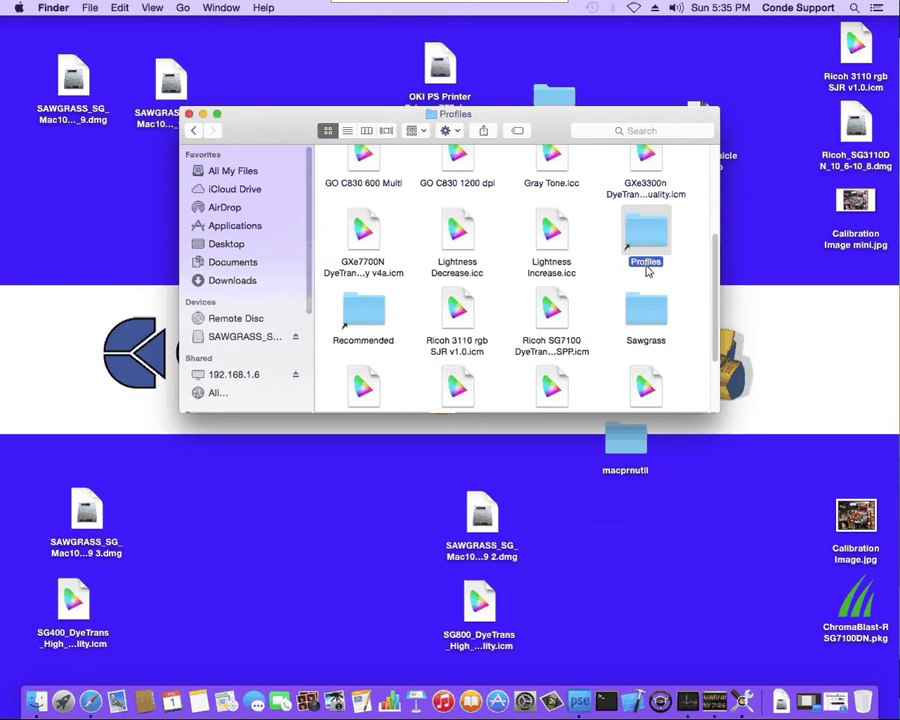
pyautogui.scroll(-5, 647, 250)
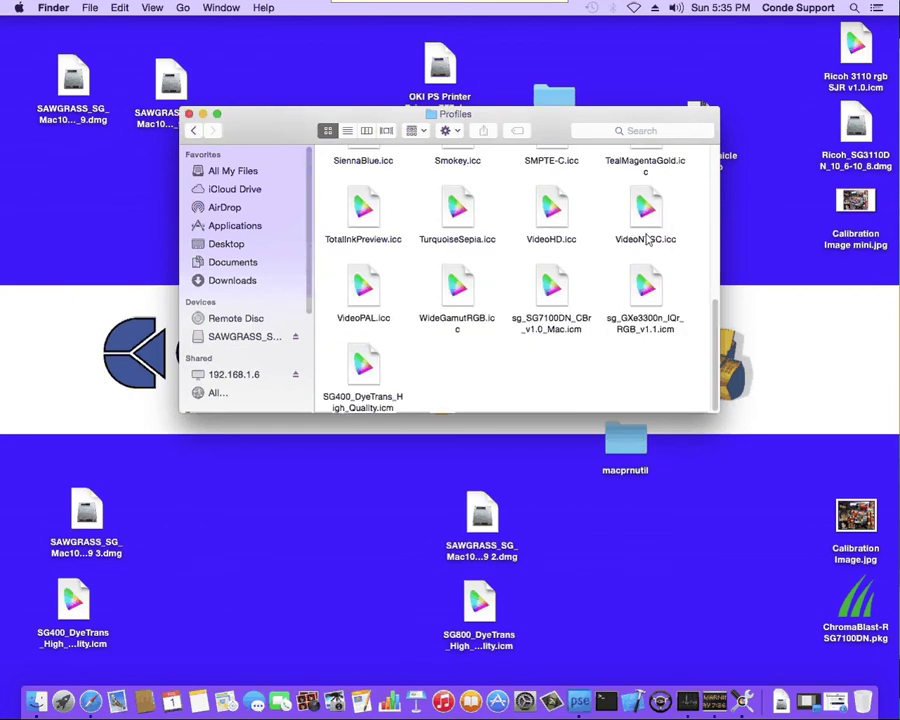
pyautogui.click(119, 8)
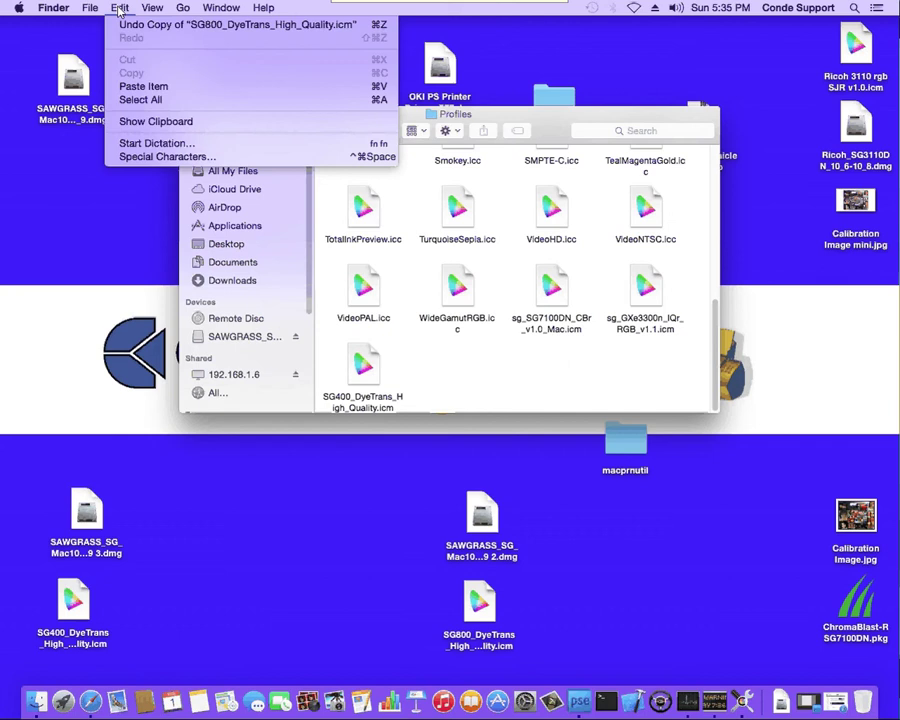
pyautogui.click(143, 86)
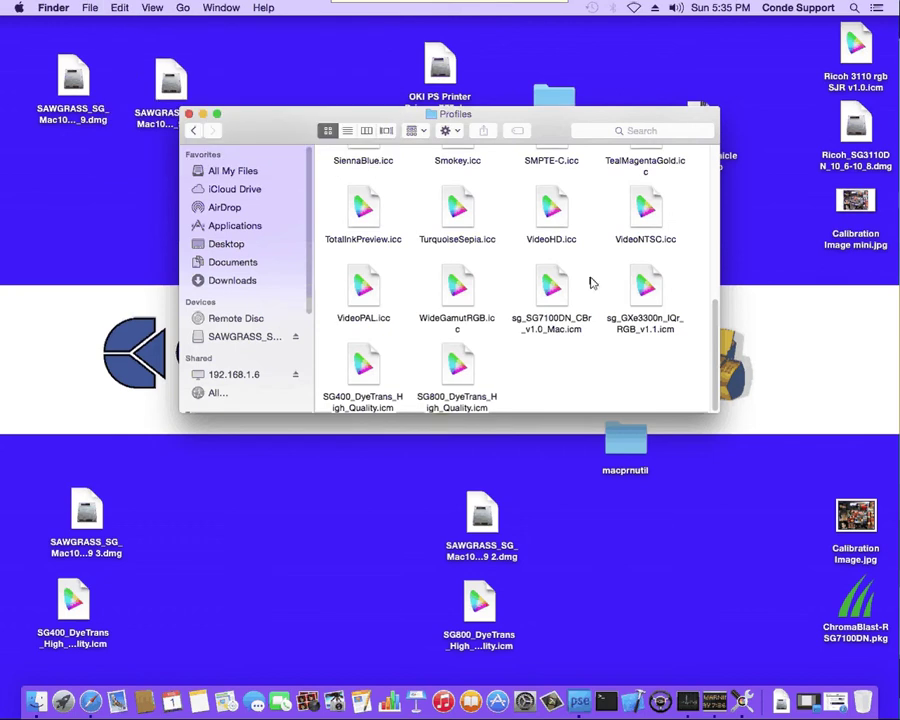
pyautogui.click(457, 372)
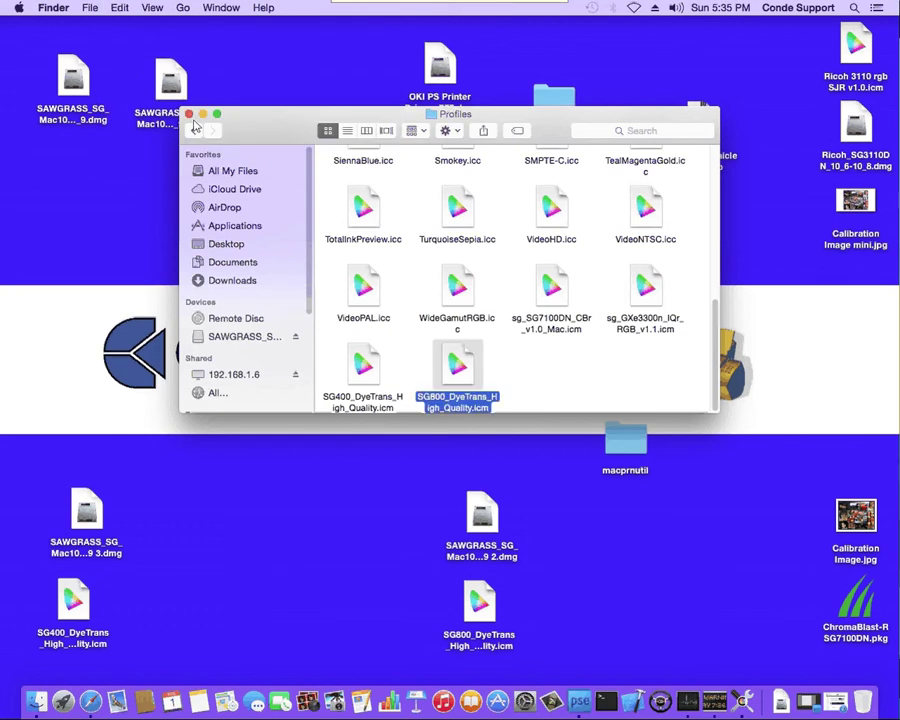
pyautogui.click(189, 114)
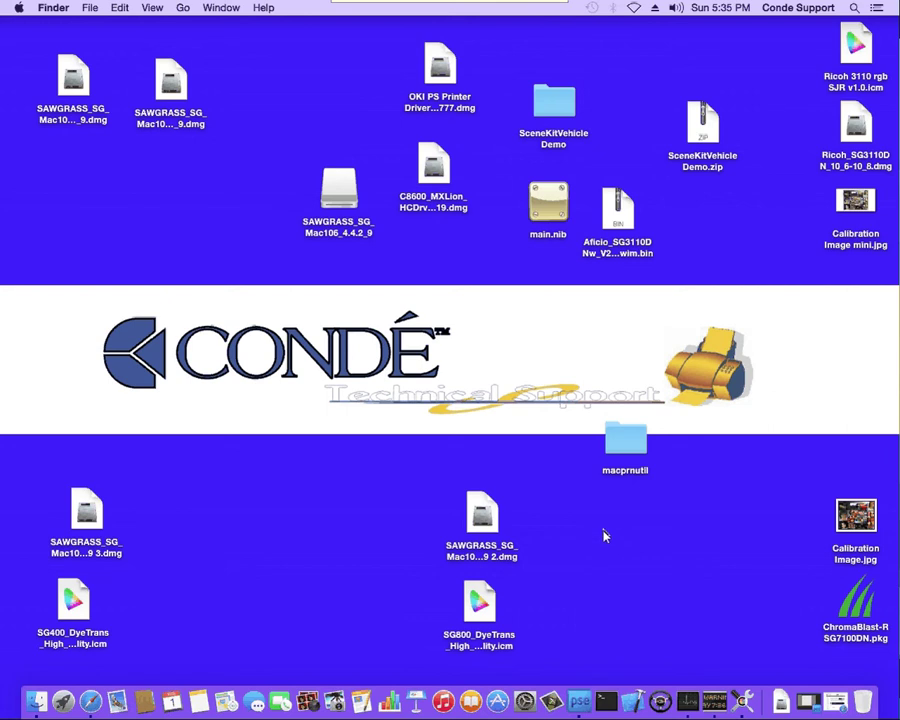
# Step: Open the SAWGRASS driver disk image and launch the SnowLeopard Driver_Installer.pkg
pyautogui.click(480, 517)
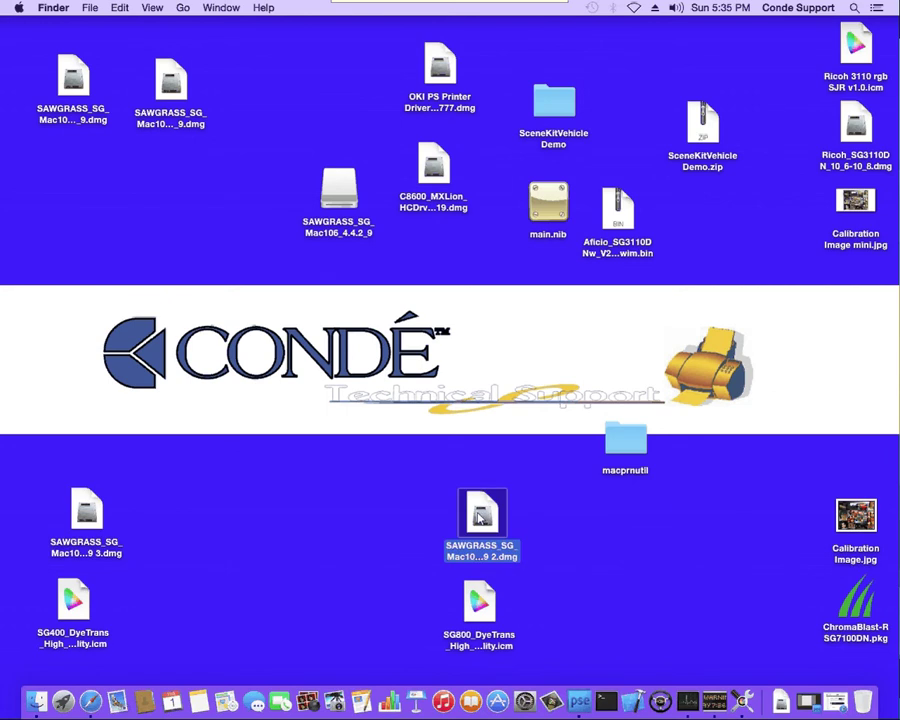
pyautogui.doubleClick(480, 517)
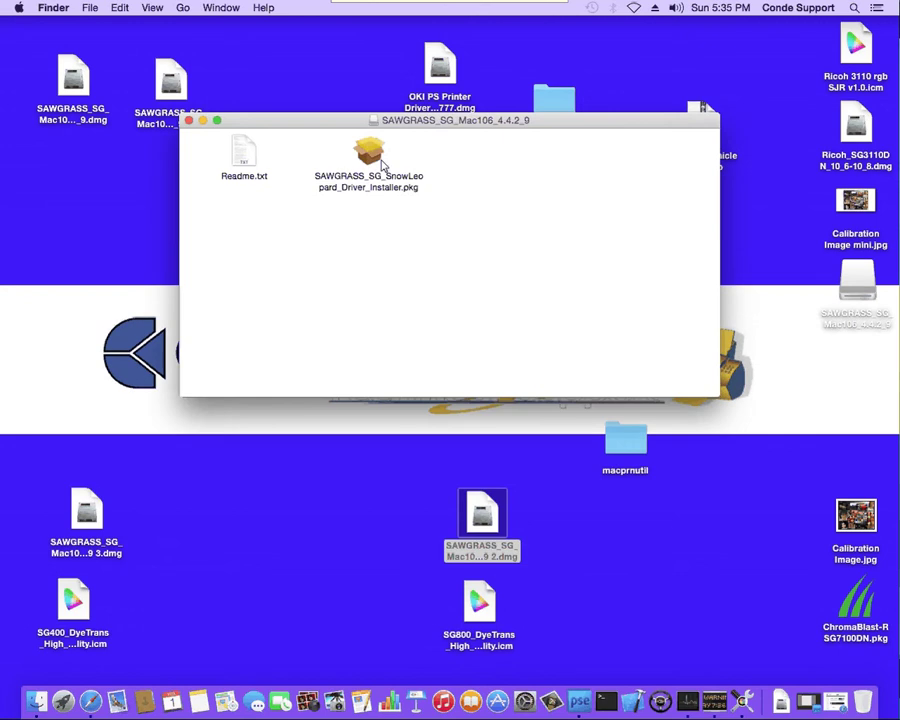
pyautogui.click(383, 163)
pyautogui.doubleClick(383, 163)
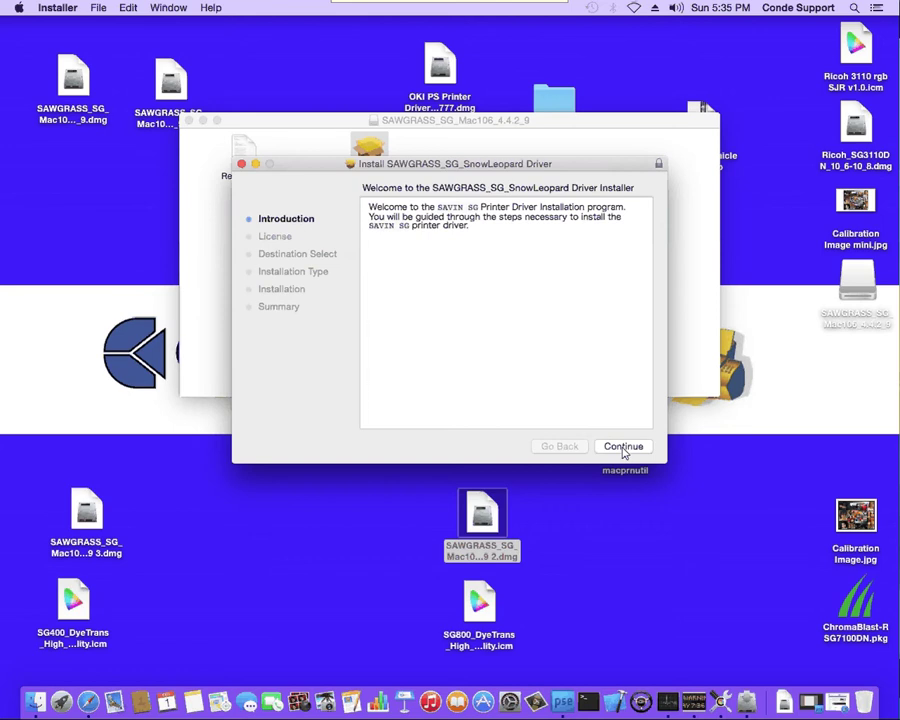
# Step: Accept the licence, install the driver with the admin password, and close the installer and disk-image window
pyautogui.click(623, 448)
pyautogui.click(600, 280)
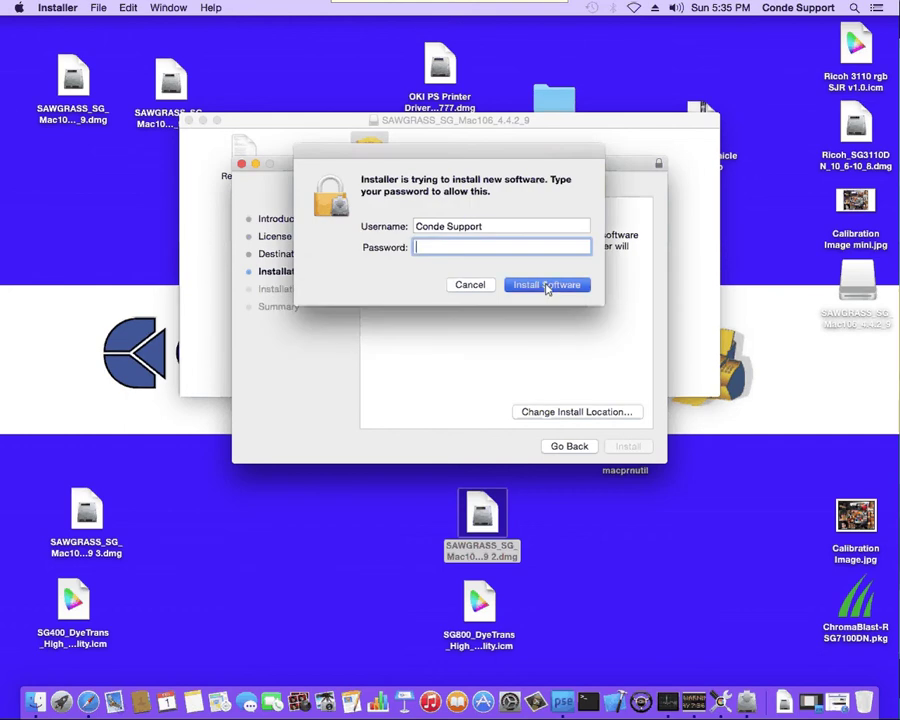
pyautogui.click(547, 286)
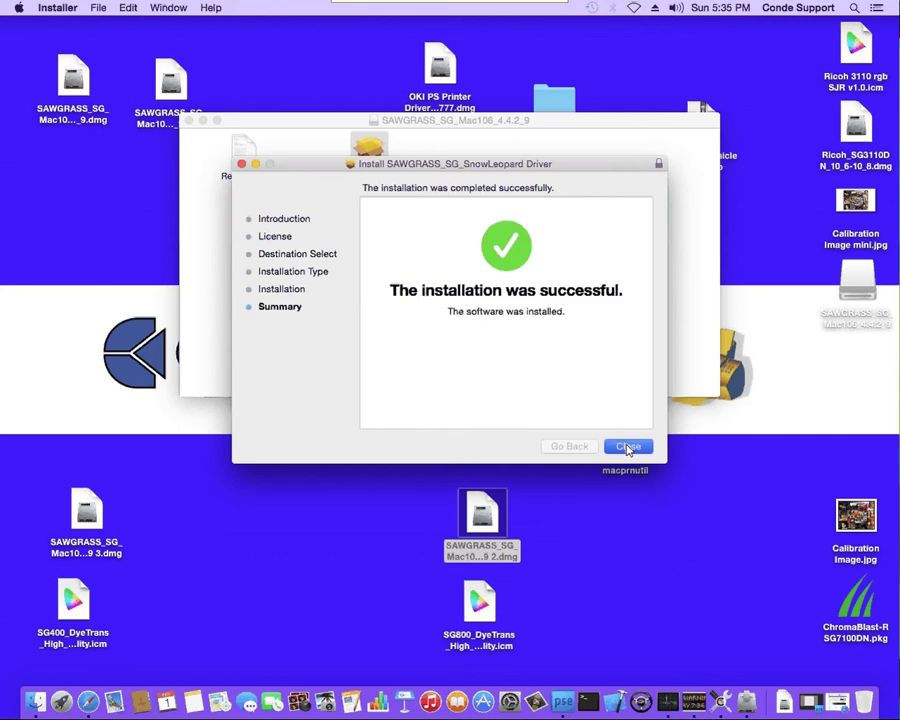
pyautogui.click(628, 447)
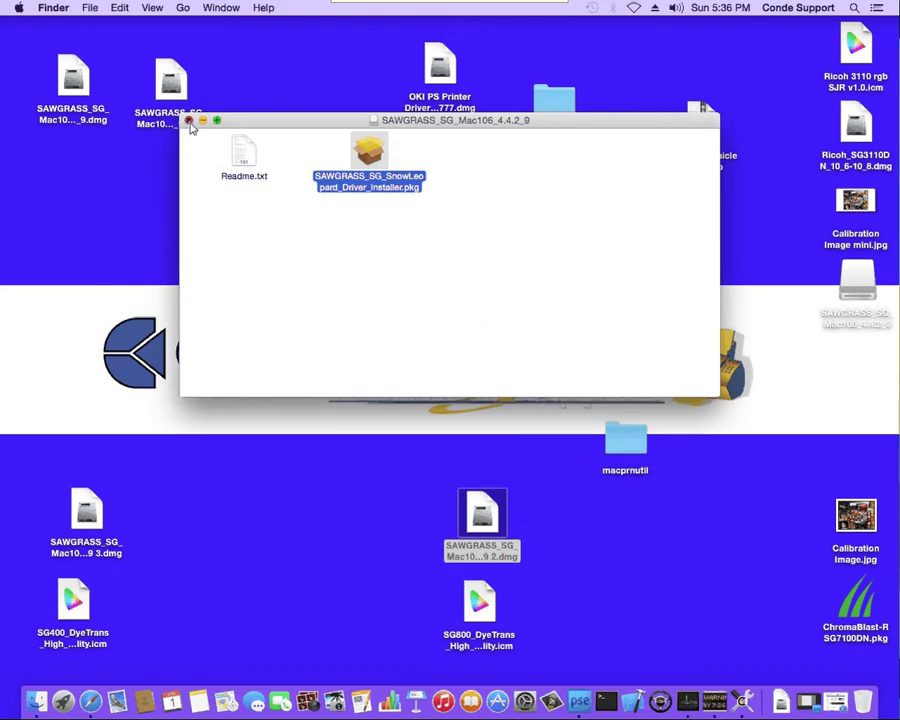
pyautogui.click(188, 120)
pyautogui.click(510, 400)
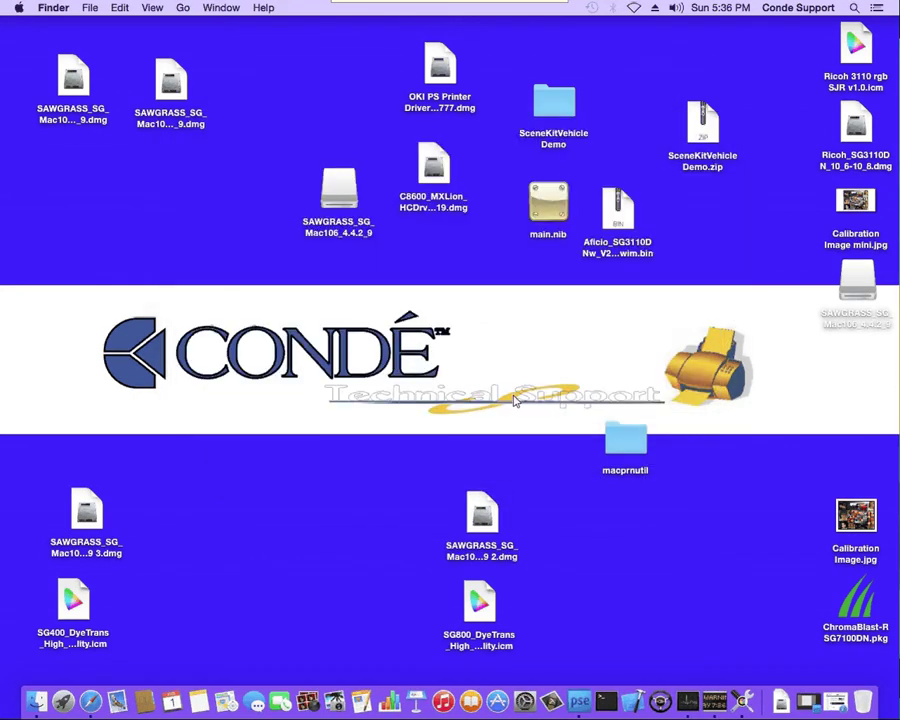
pyautogui.click(19, 9)
pyautogui.click(30, 47)
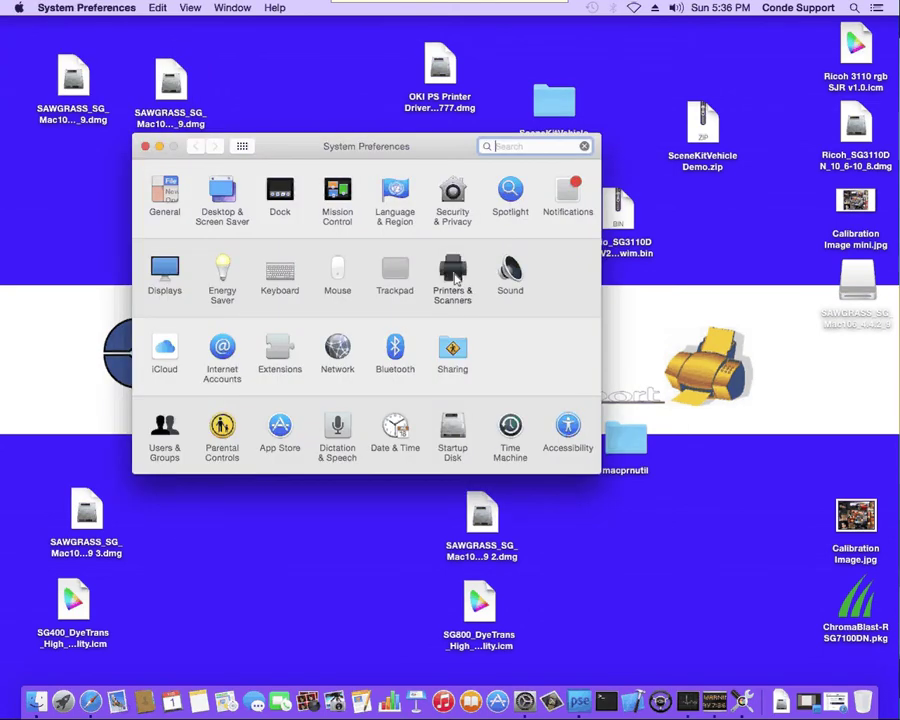
pyautogui.click(459, 286)
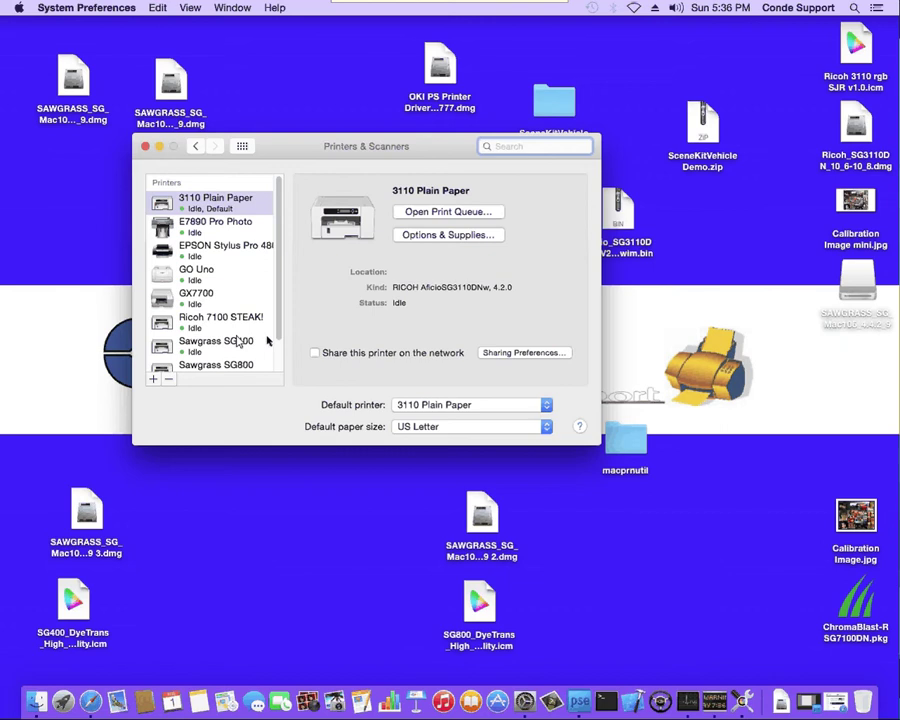
pyautogui.click(218, 364)
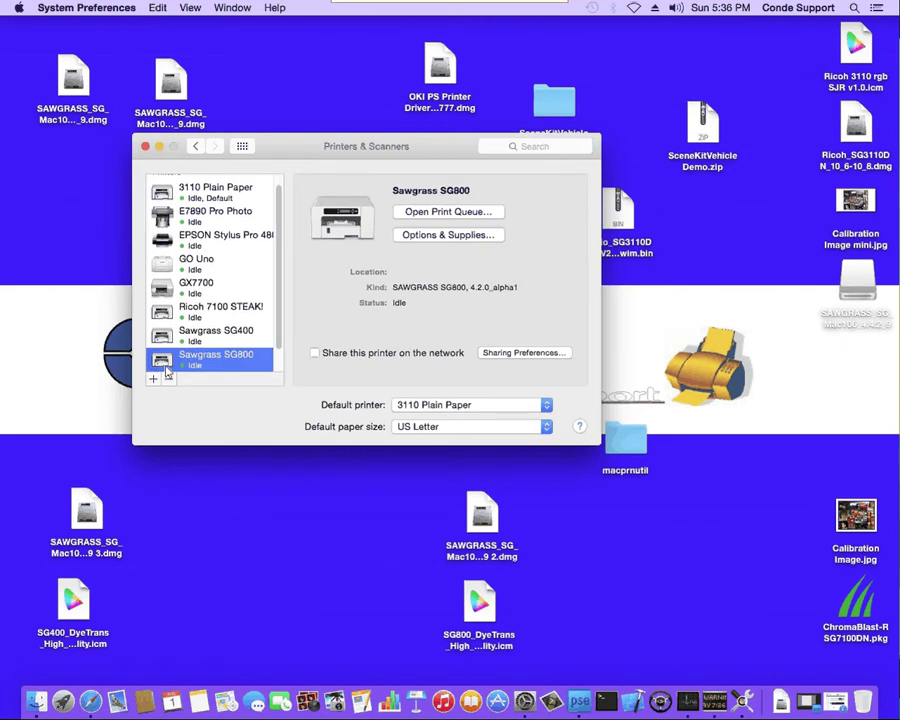
pyautogui.click(438, 236)
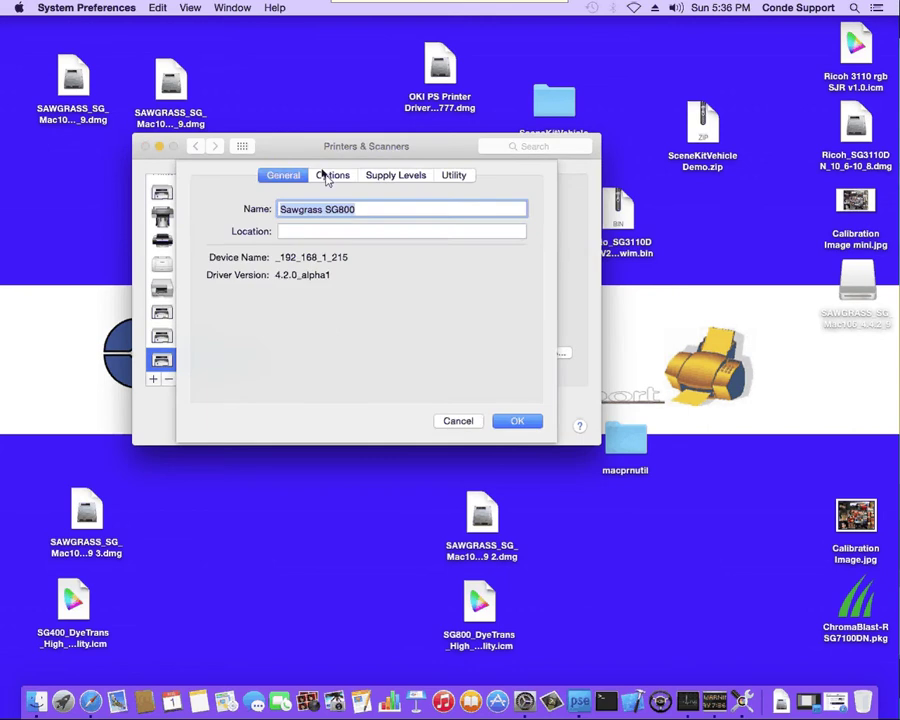
pyautogui.click(328, 178)
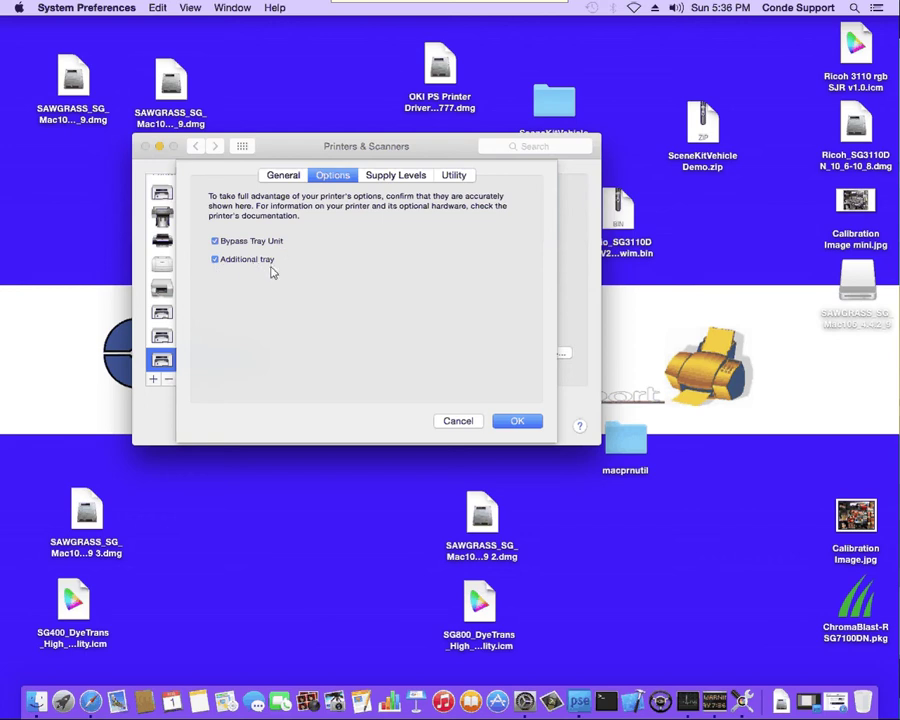
pyautogui.click(505, 421)
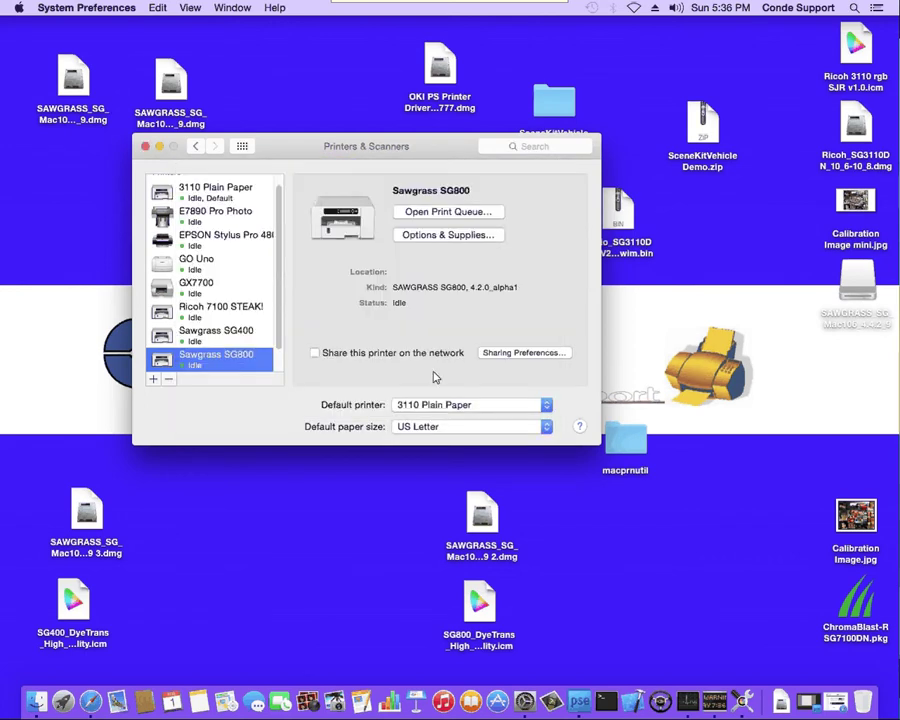
pyautogui.click(145, 146)
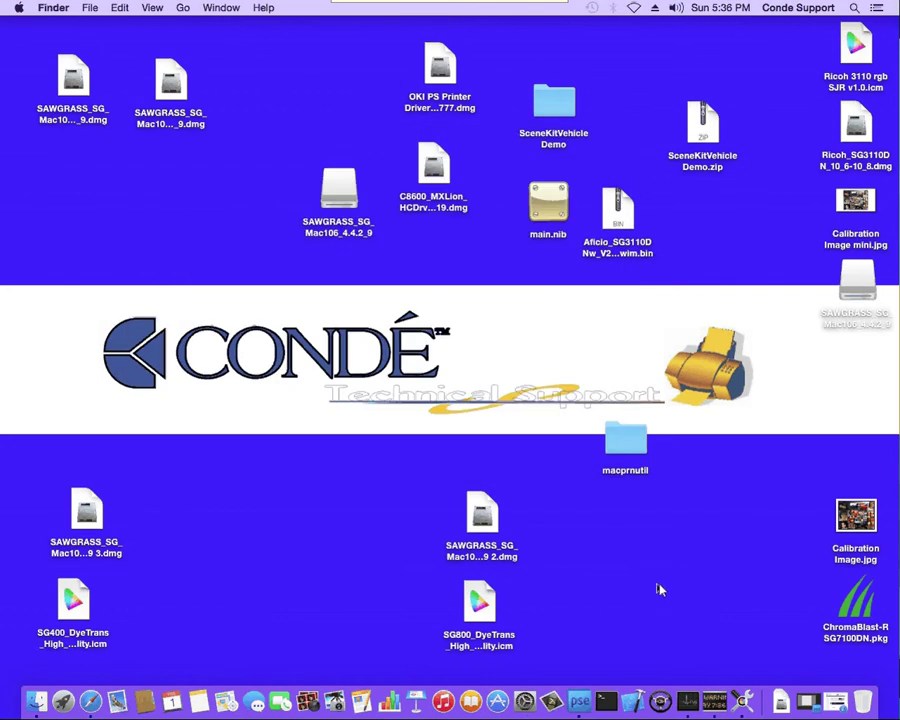
# Step: Switch to Photoshop Elements and close the empty Untitled-1 document
pyautogui.click(579, 702)
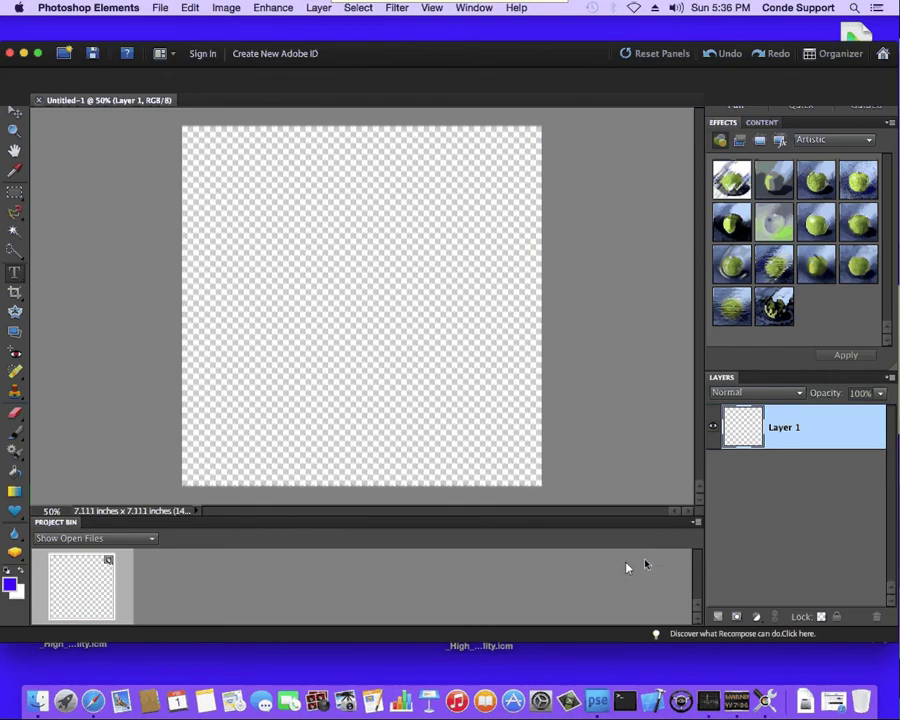
pyautogui.click(9, 53)
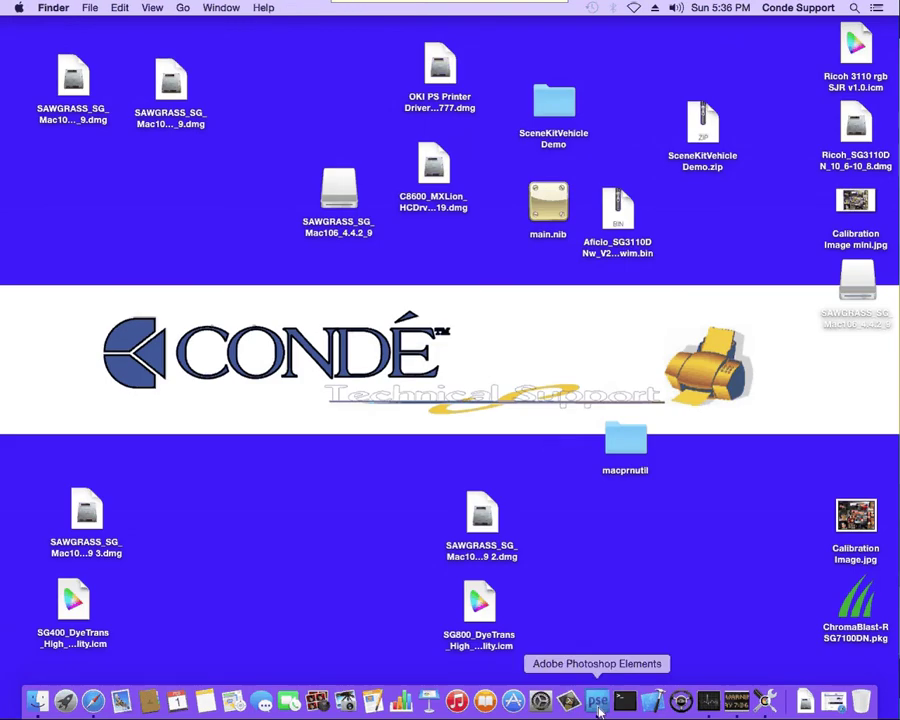
# Step: Create a new blank file, 1024 × 1024 px at 144 ppi with transparent background
pyautogui.click(598, 704)
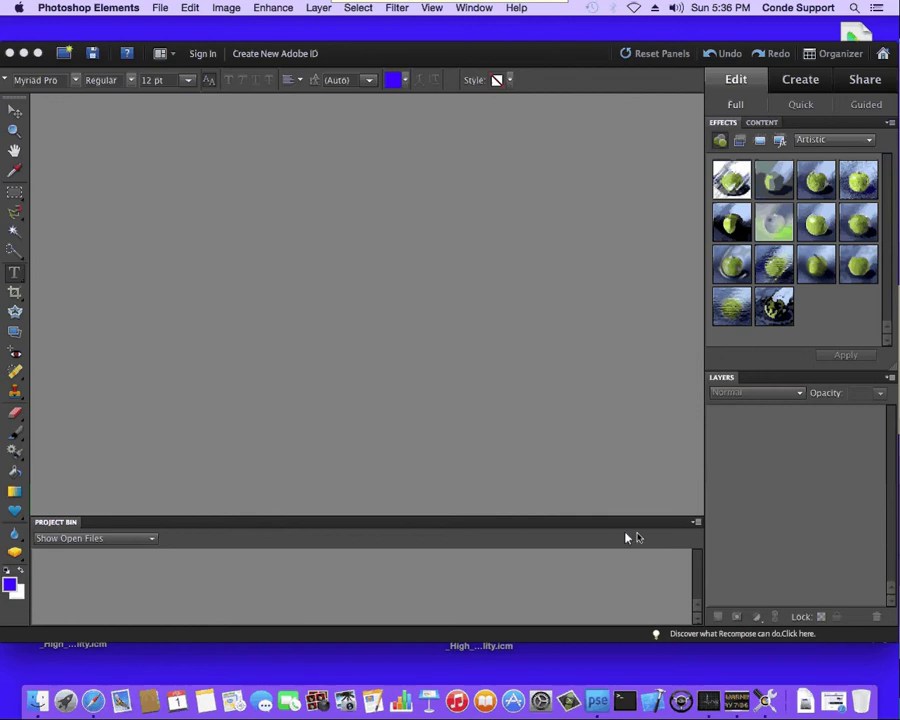
pyautogui.click(161, 9)
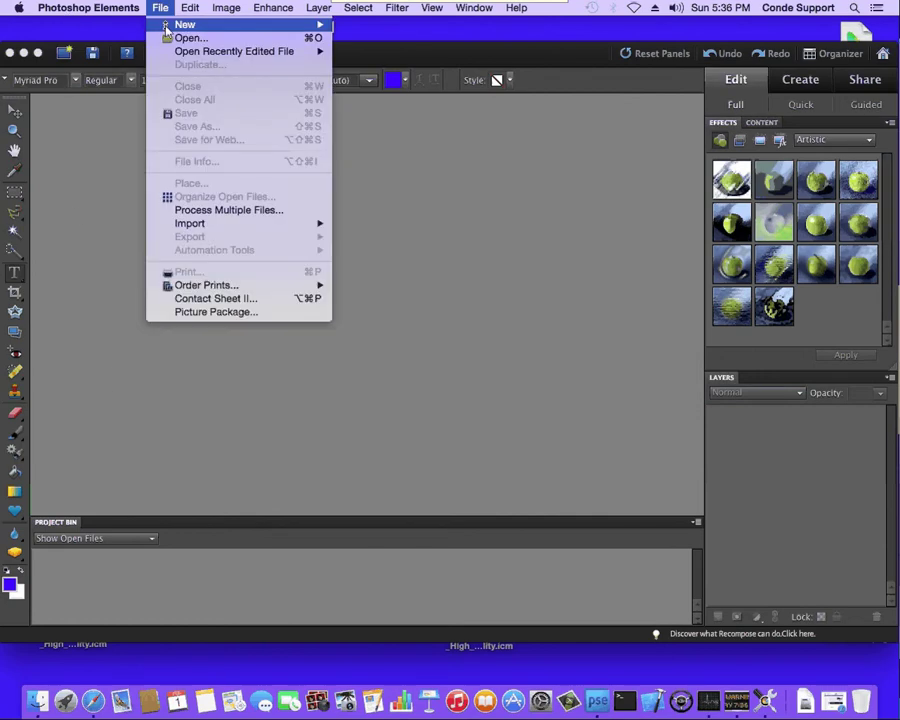
pyautogui.moveTo(318, 24)
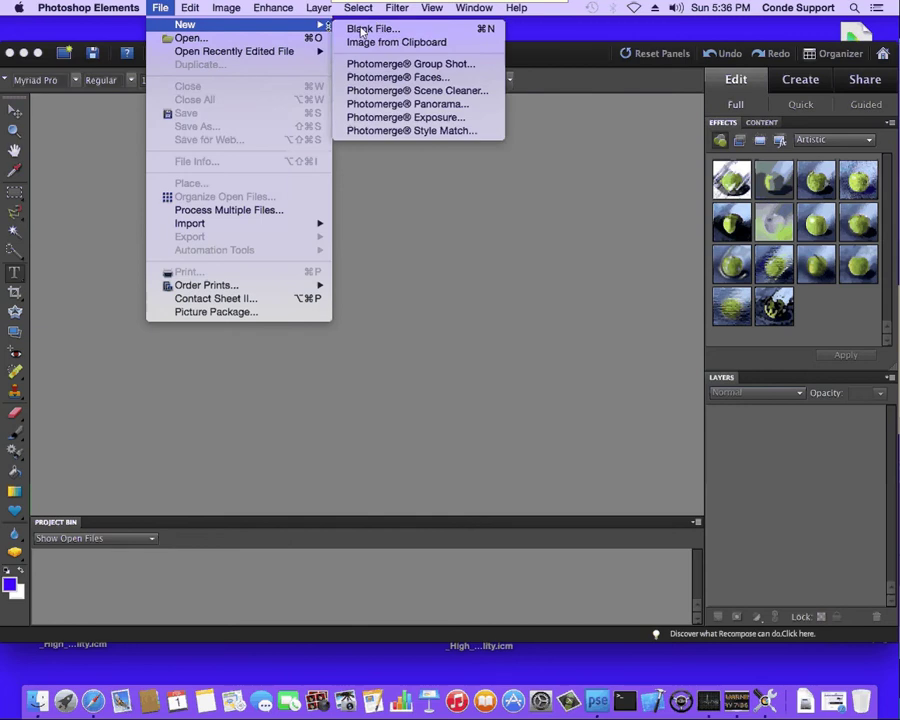
pyautogui.click(380, 28)
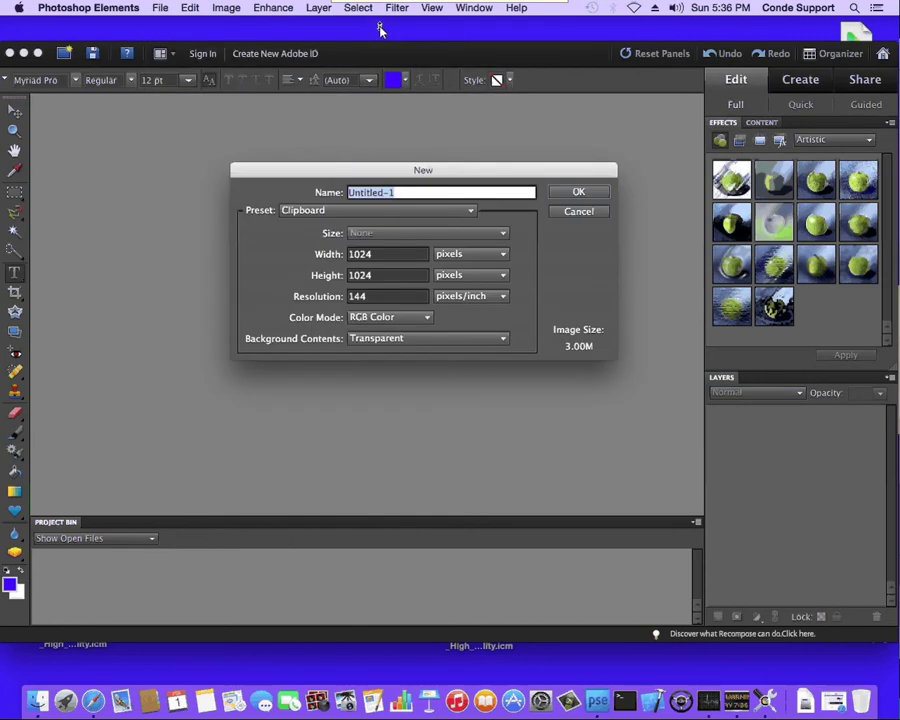
pyautogui.click(576, 197)
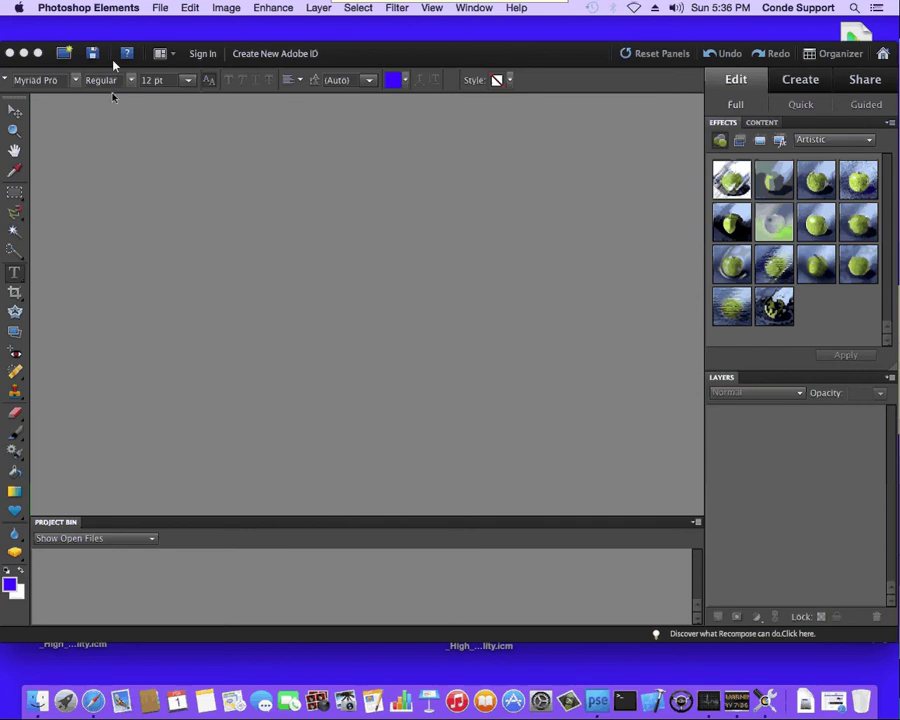
# Step: Open the Print dialog and select Sawgrass SG800 as the printer
pyautogui.click(165, 14)
pyautogui.click(181, 269)
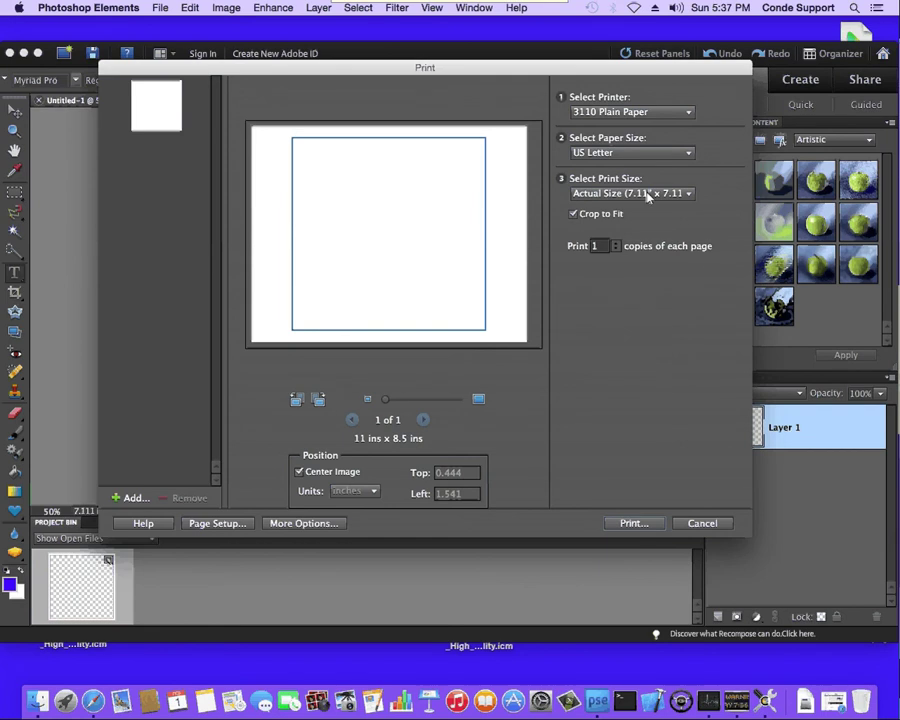
pyautogui.click(686, 118)
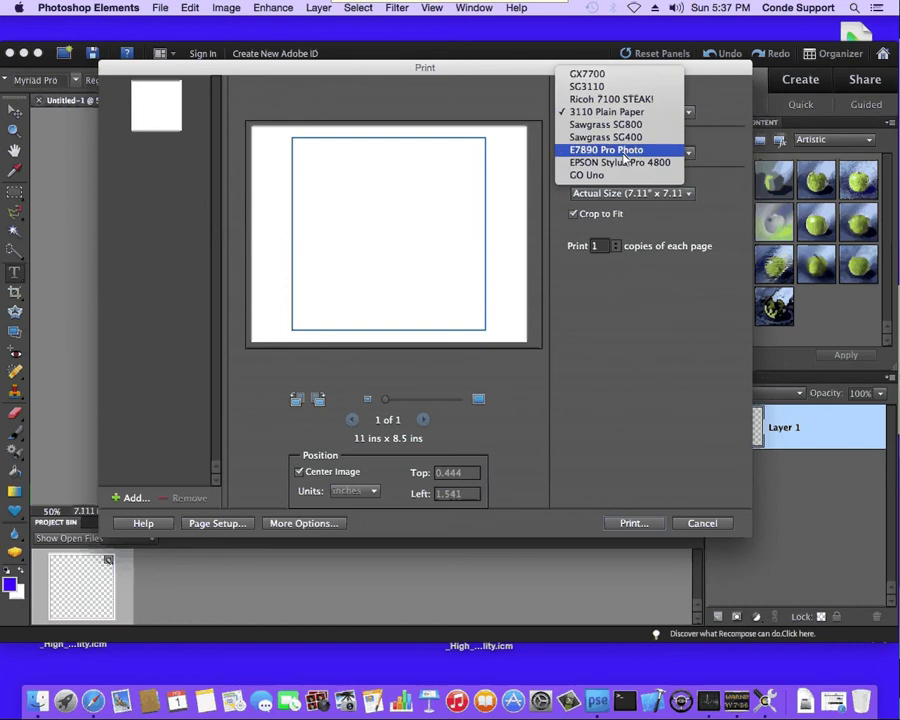
pyautogui.click(612, 125)
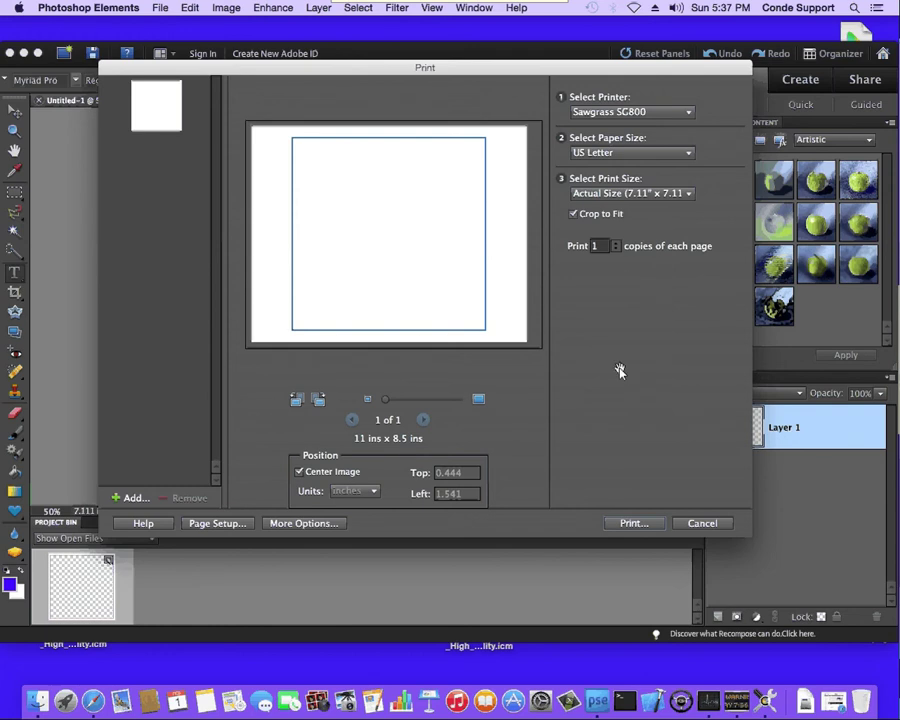
pyautogui.click(311, 524)
# Step: Under Color Management, let Photoshop Elements manage colors using the SG800_DyeTrans_High_Quality printer profile
pyautogui.click(316, 529)
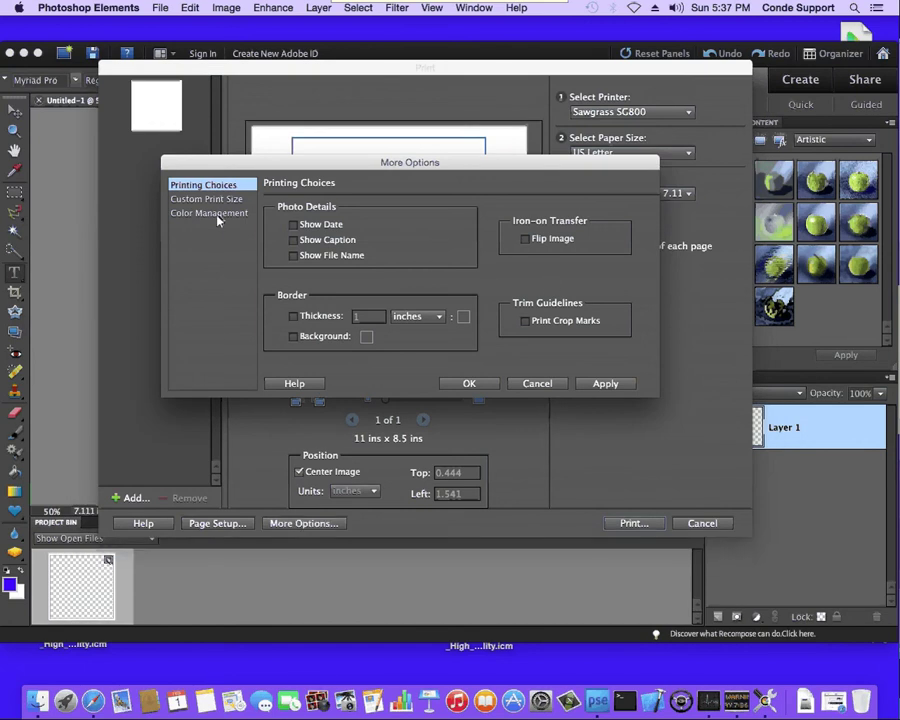
pyautogui.click(210, 213)
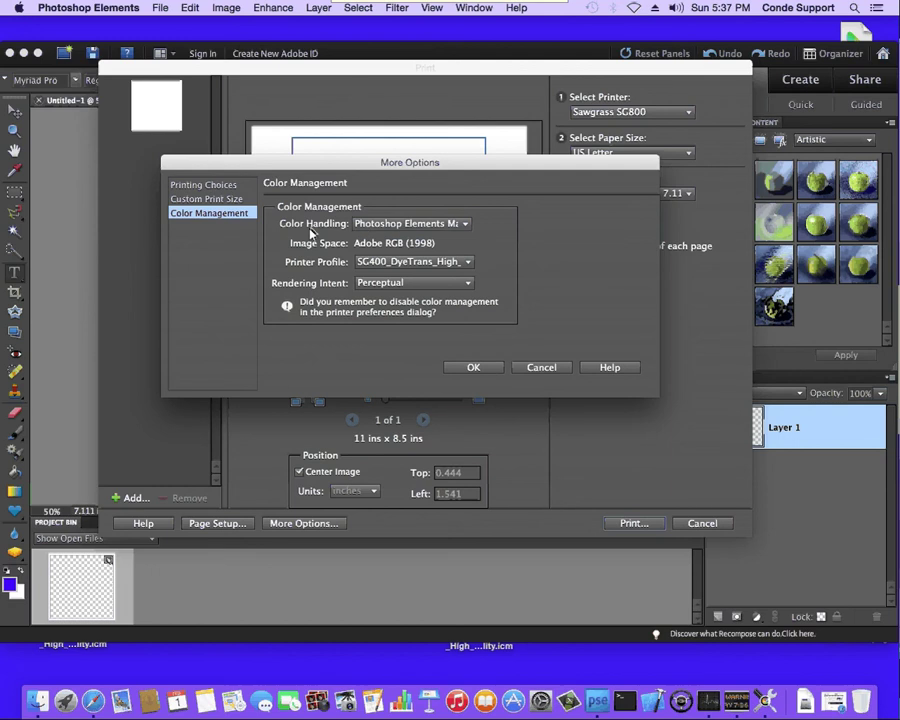
pyautogui.click(463, 228)
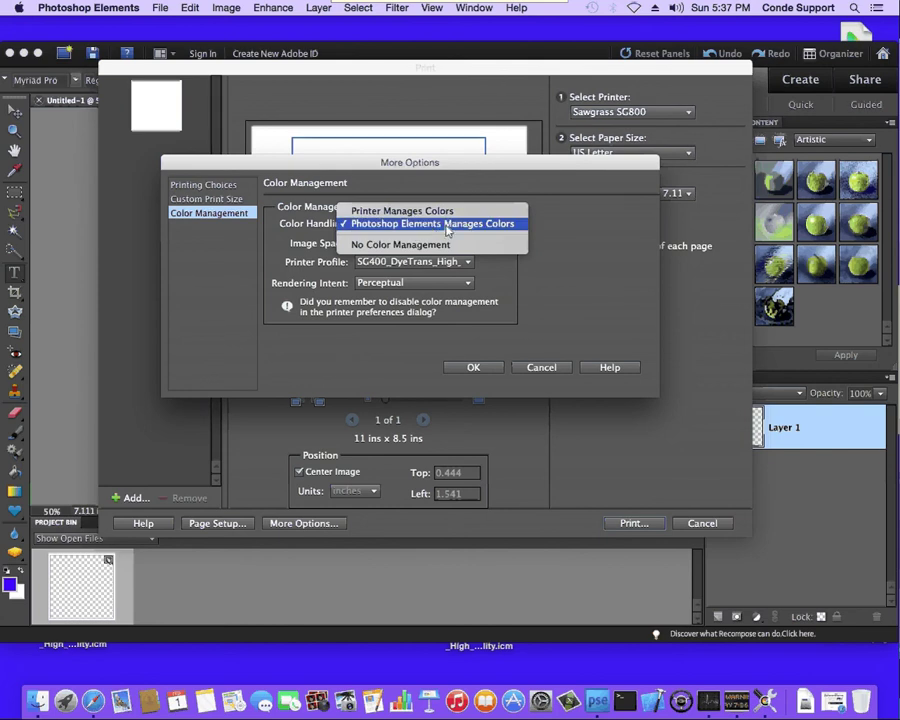
pyautogui.click(447, 229)
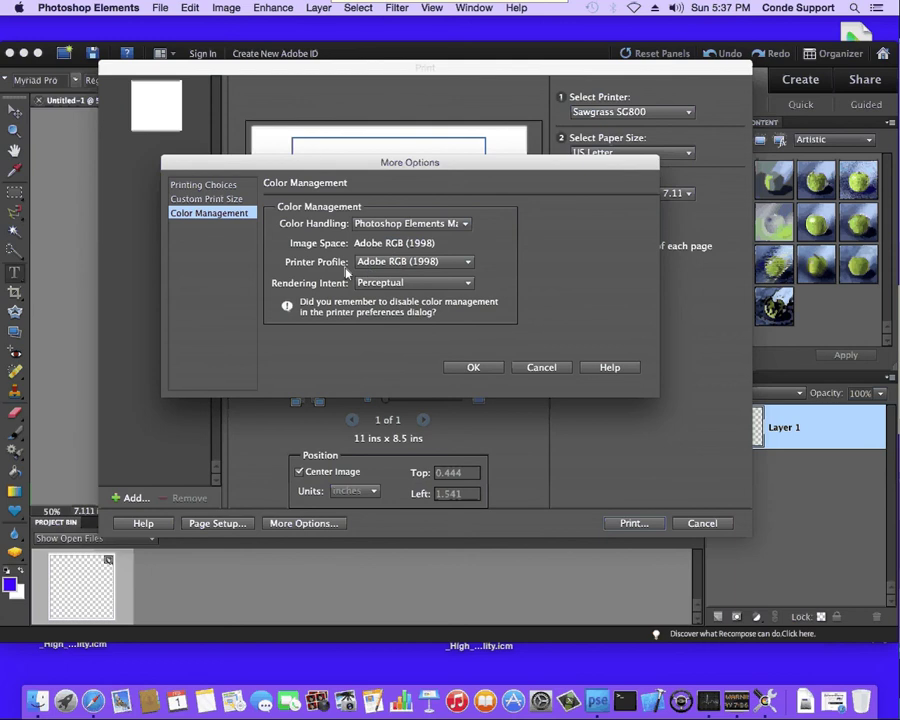
pyautogui.click(469, 268)
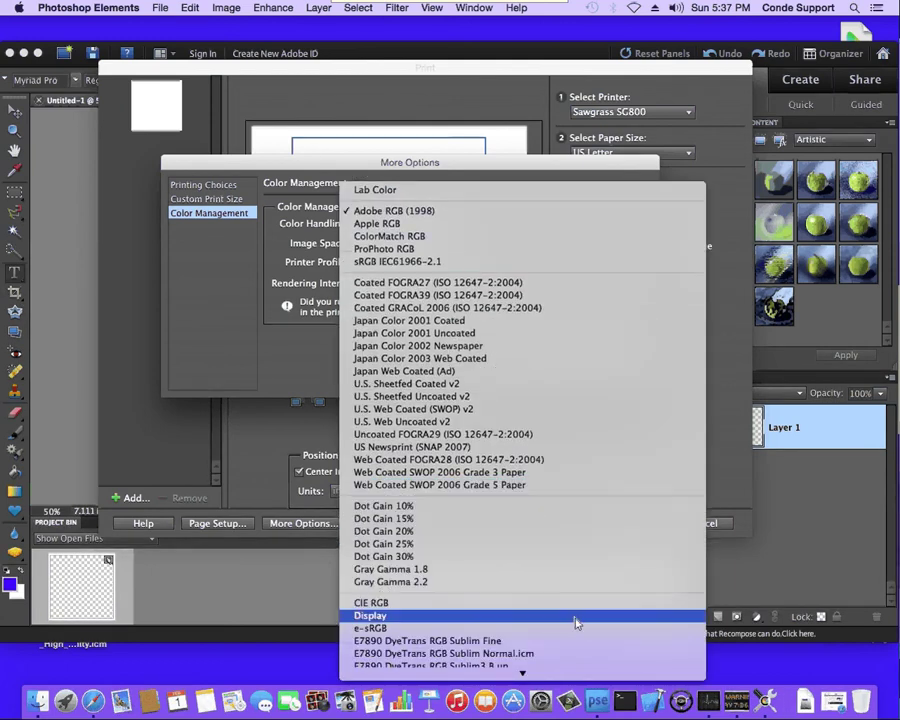
pyautogui.scroll(-5, 575, 623)
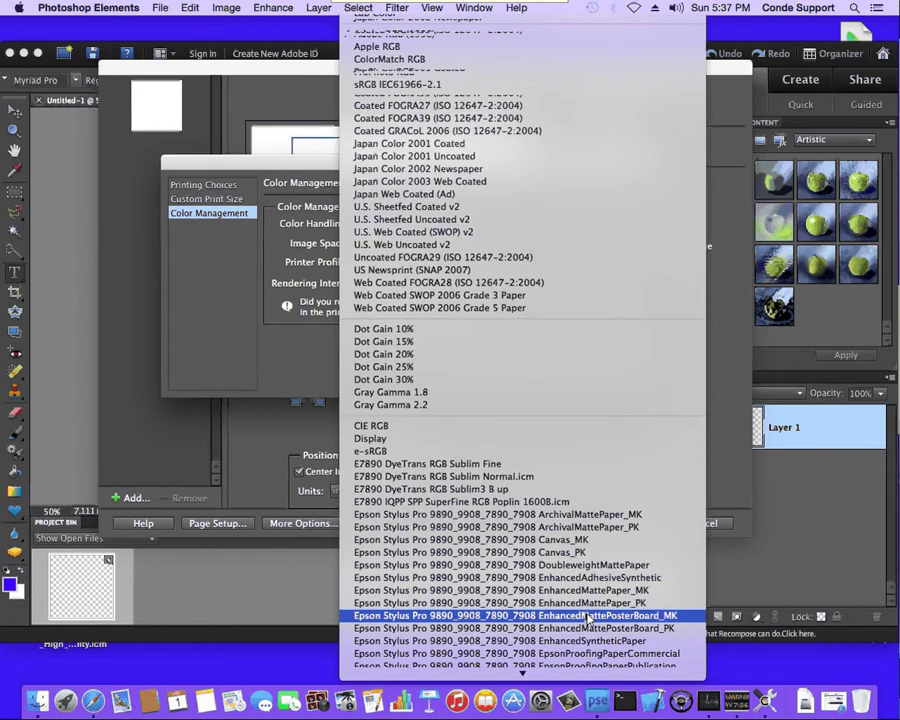
pyautogui.scroll(-15, 590, 620)
pyautogui.scroll(-11, 578, 620)
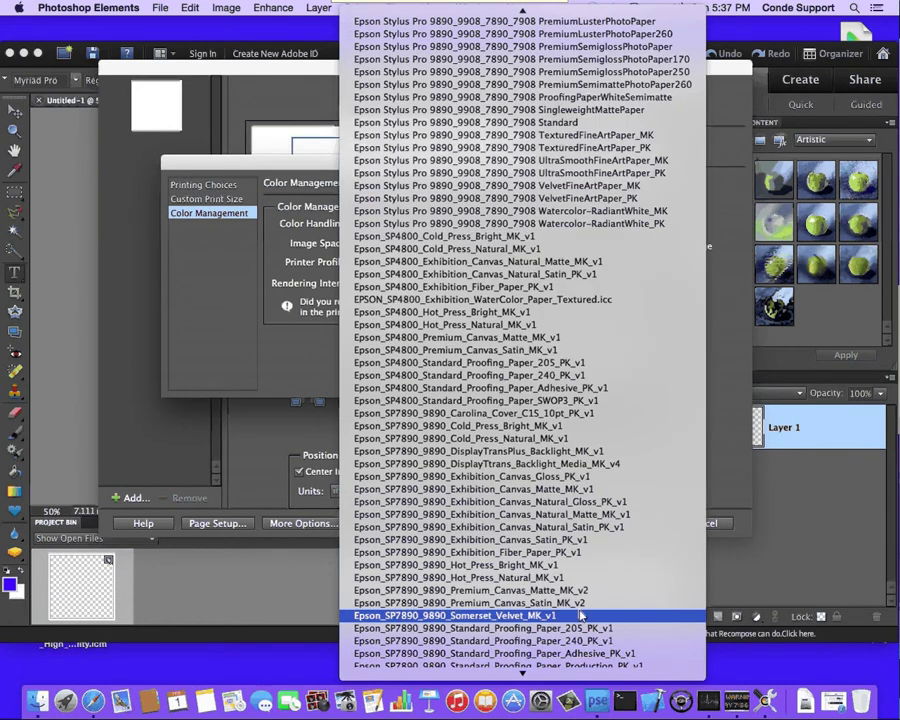
pyautogui.scroll(-5, 578, 614)
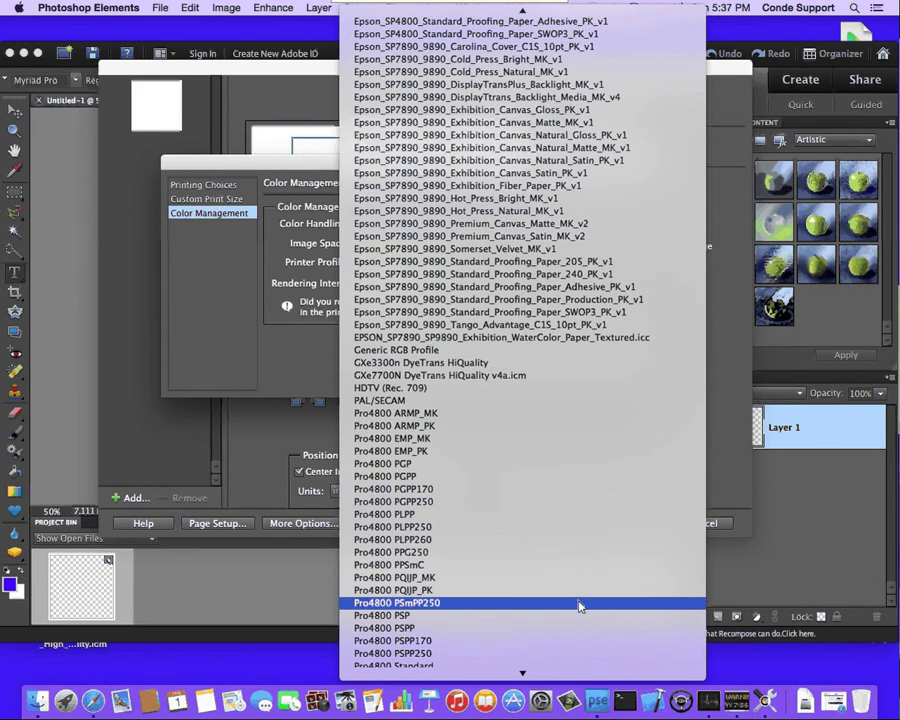
pyautogui.scroll(-9, 580, 605)
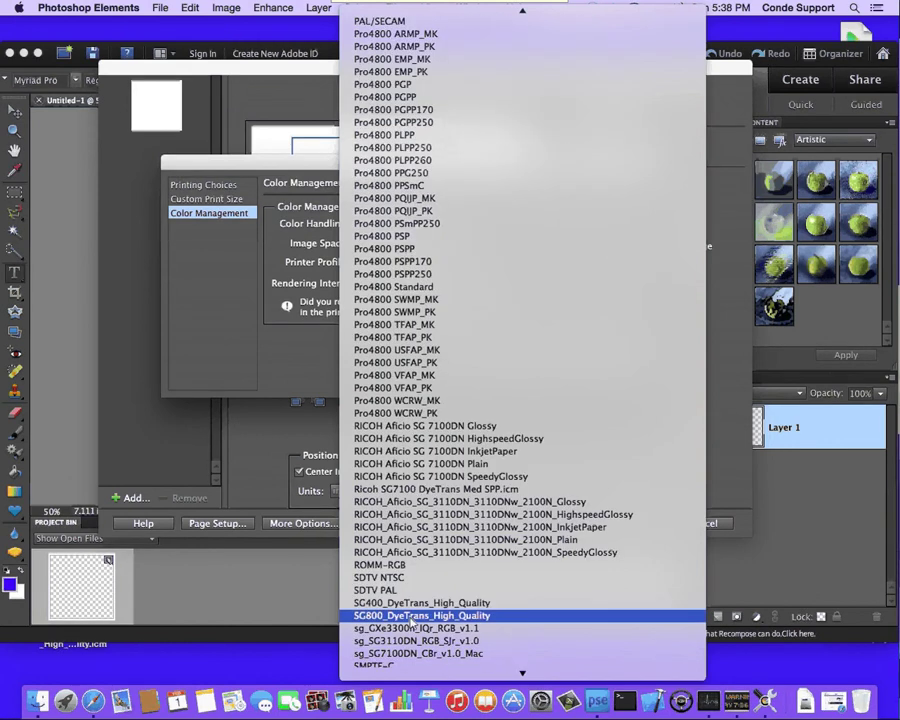
pyautogui.click(575, 615)
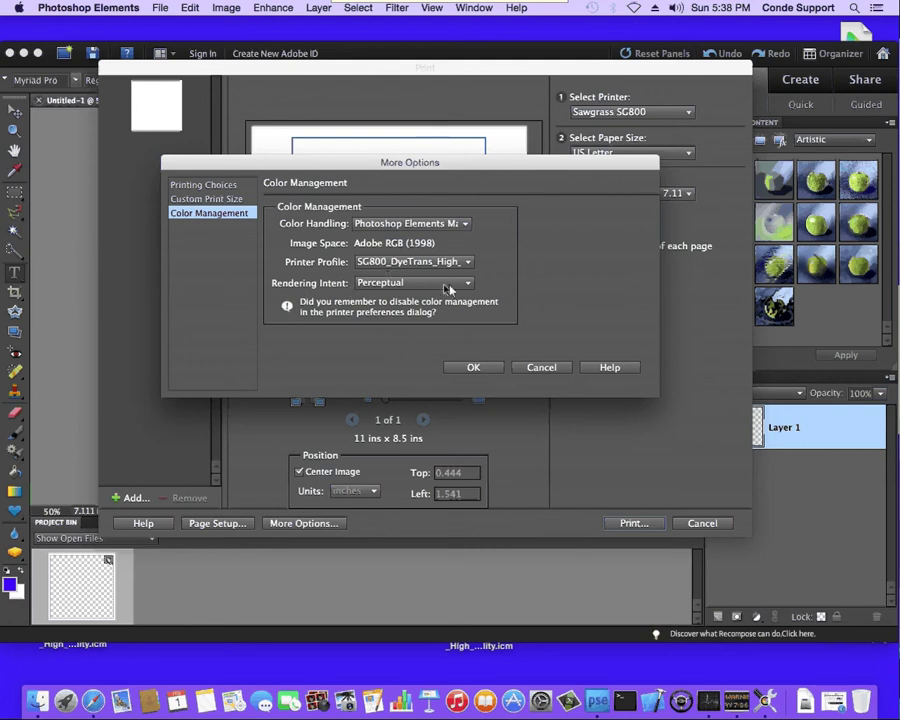
pyautogui.click(473, 368)
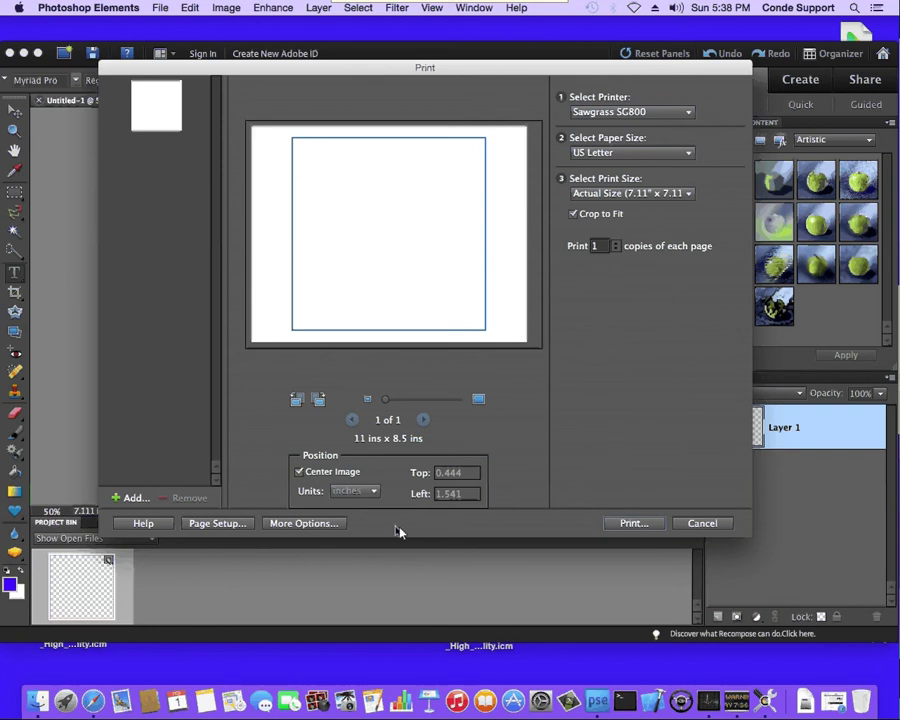
# Step: Print, then continue past the Print Warning to the system Print sheet
pyautogui.click(638, 525)
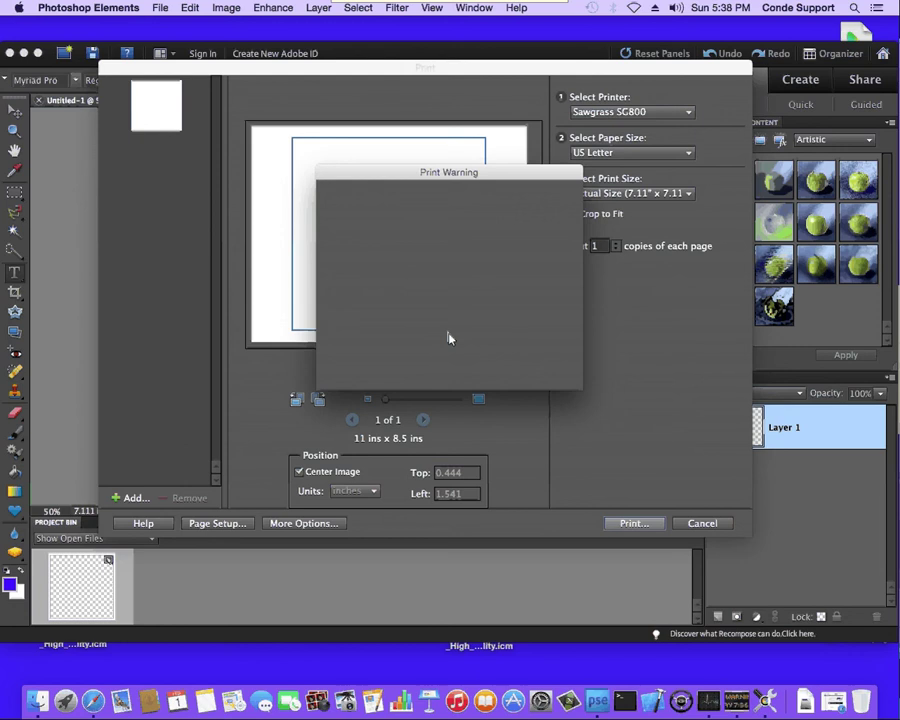
pyautogui.click(468, 373)
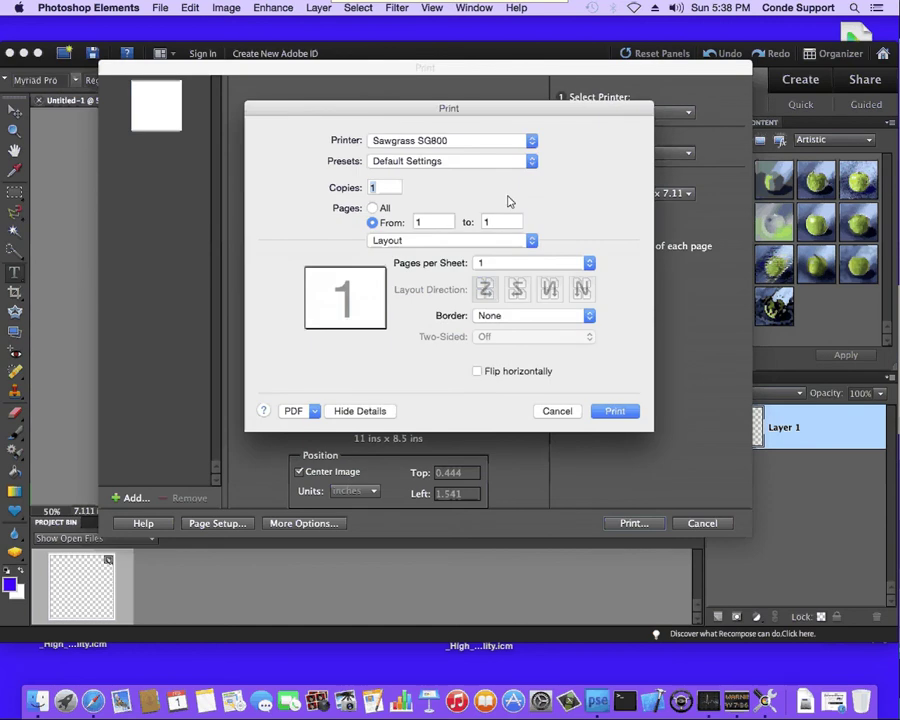
# Step: Turn on Flip horizontally in the Layout pane to mirror the print
pyautogui.click(531, 243)
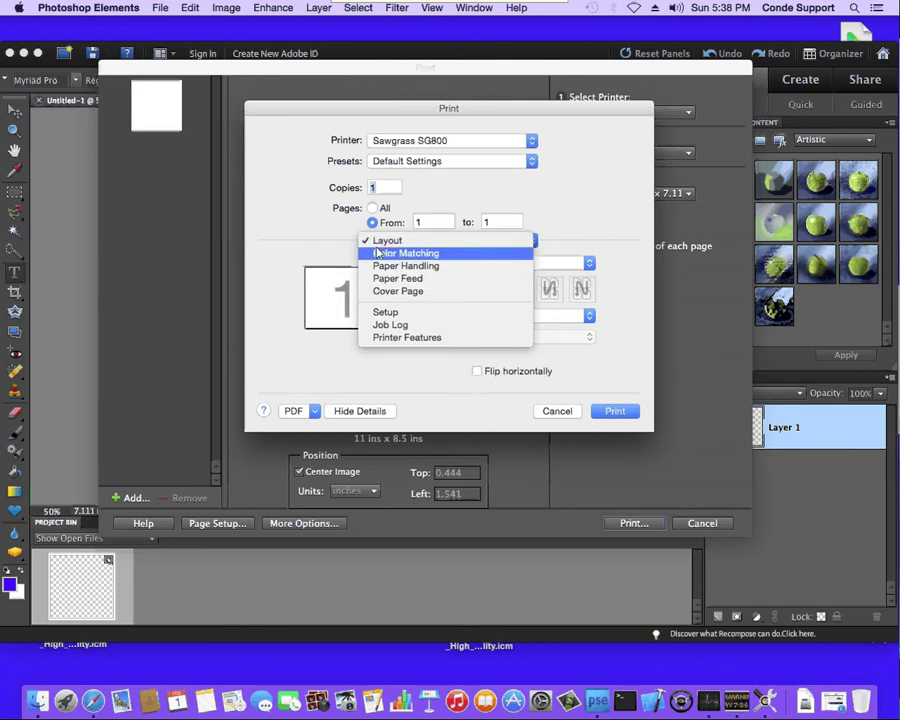
pyautogui.click(629, 350)
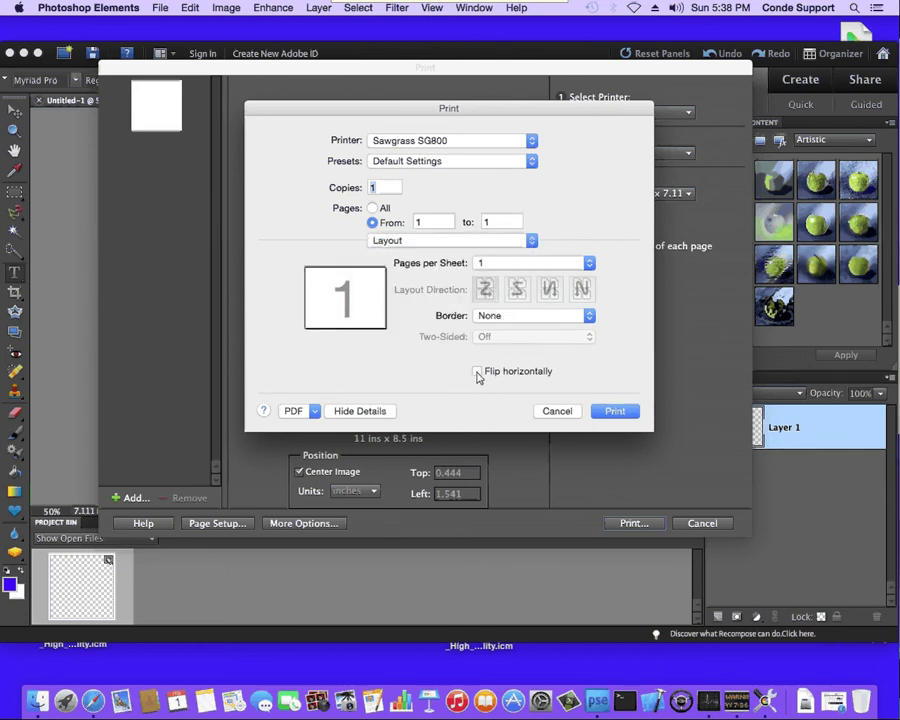
pyautogui.click(478, 373)
# Step: In Setup, choose Inkjet plain paper-High quality mode and Use error diffusion dithering
pyautogui.click(531, 240)
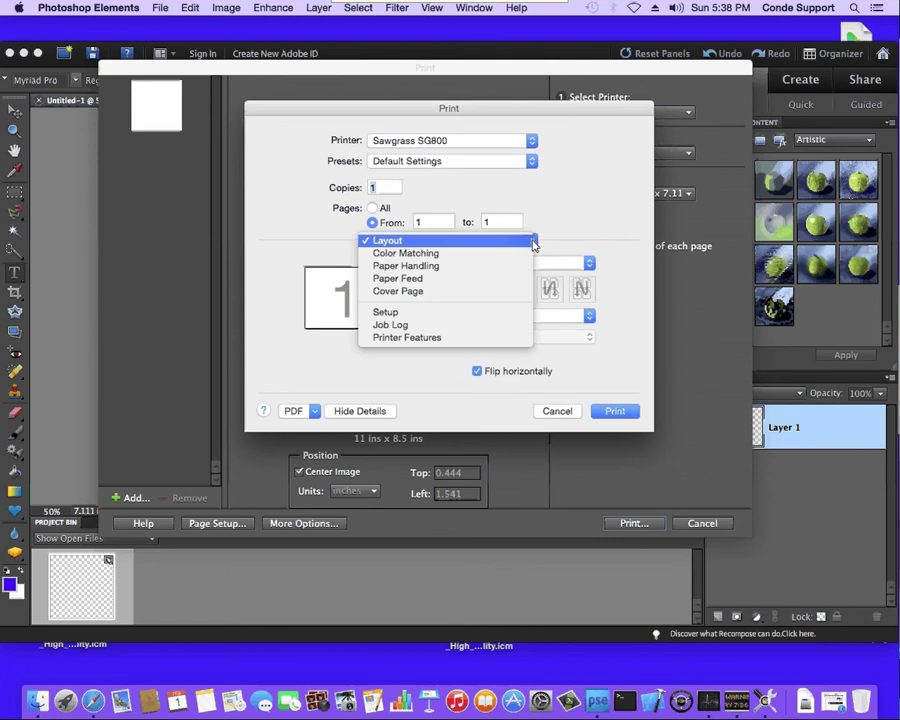
pyautogui.click(399, 313)
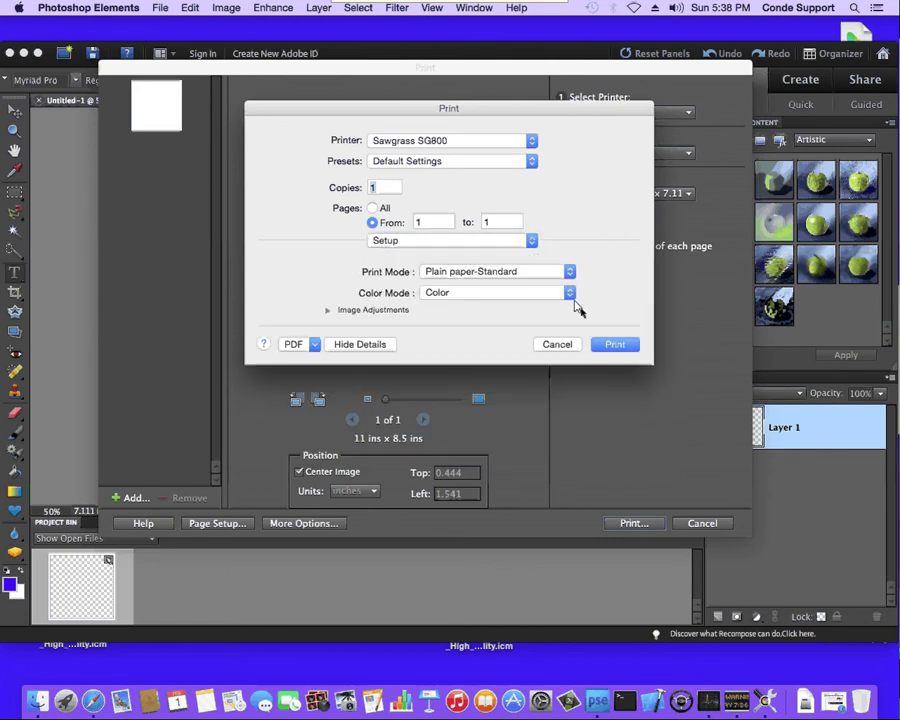
pyautogui.click(571, 276)
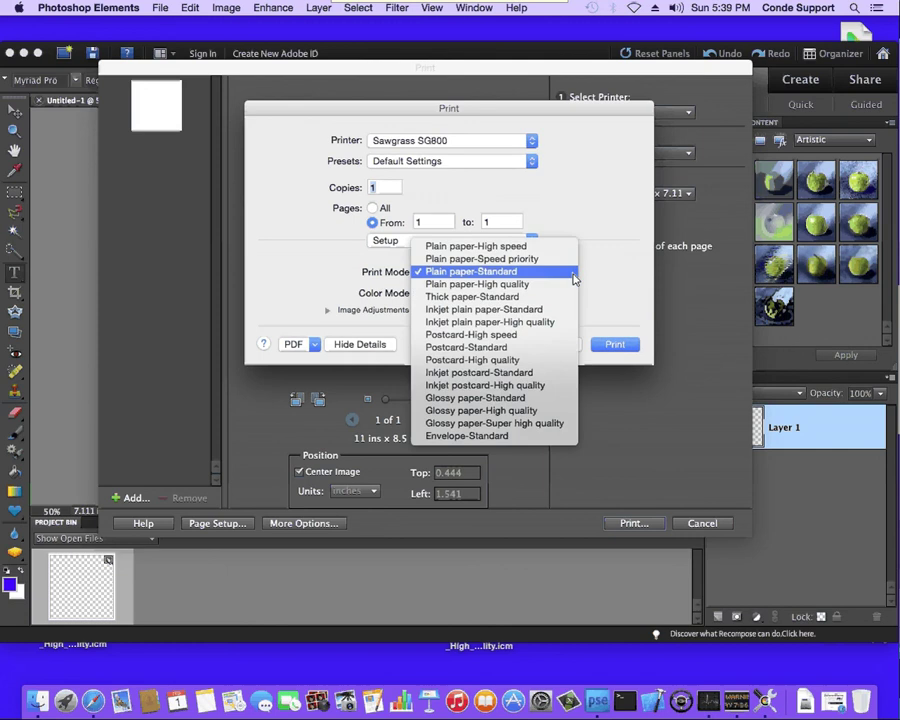
pyautogui.click(531, 323)
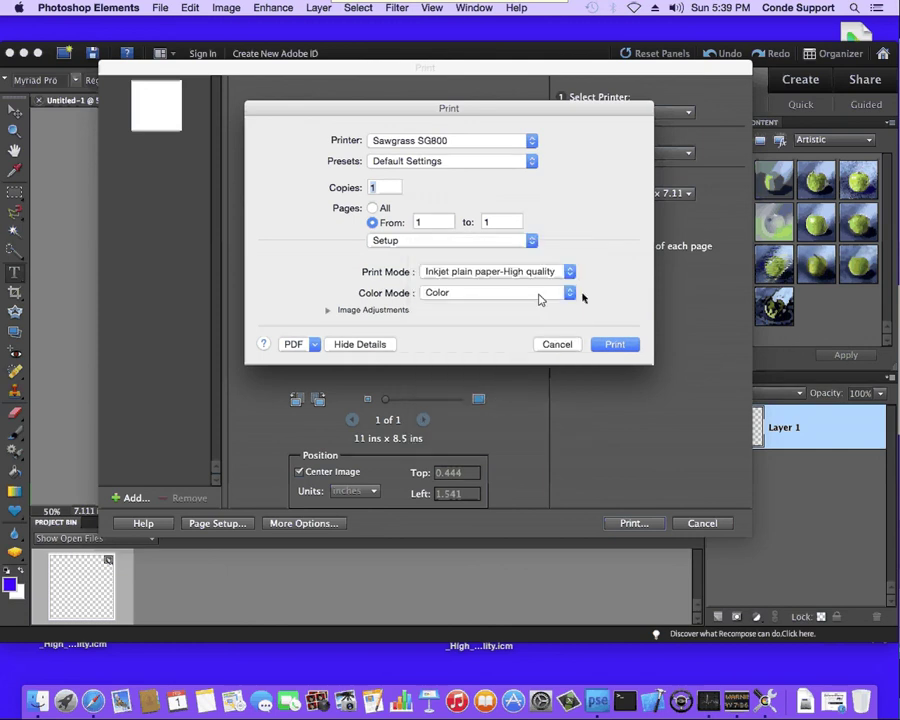
pyautogui.click(327, 311)
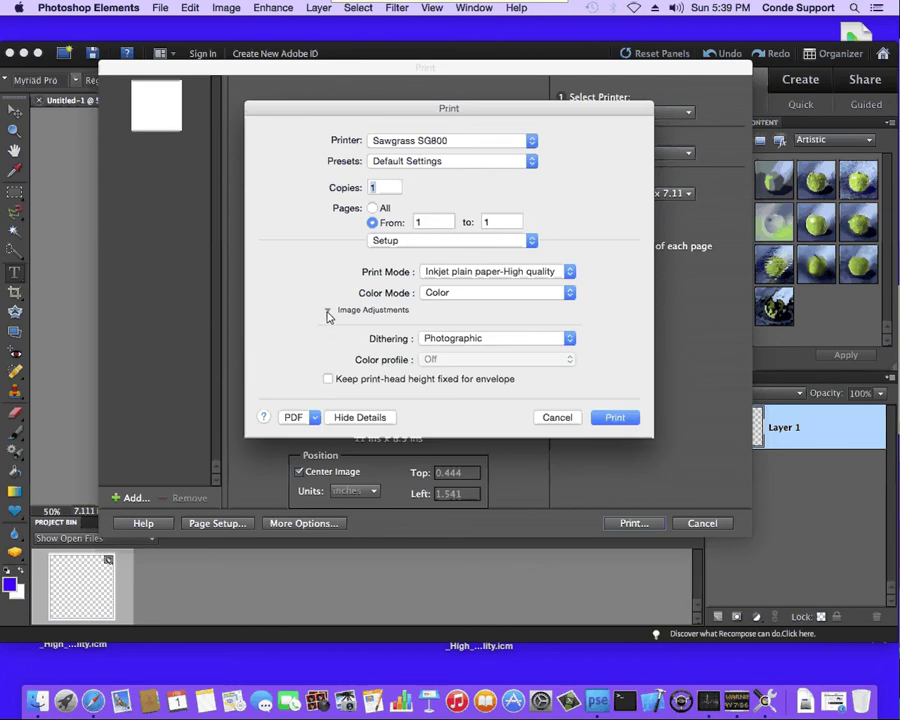
pyautogui.click(570, 341)
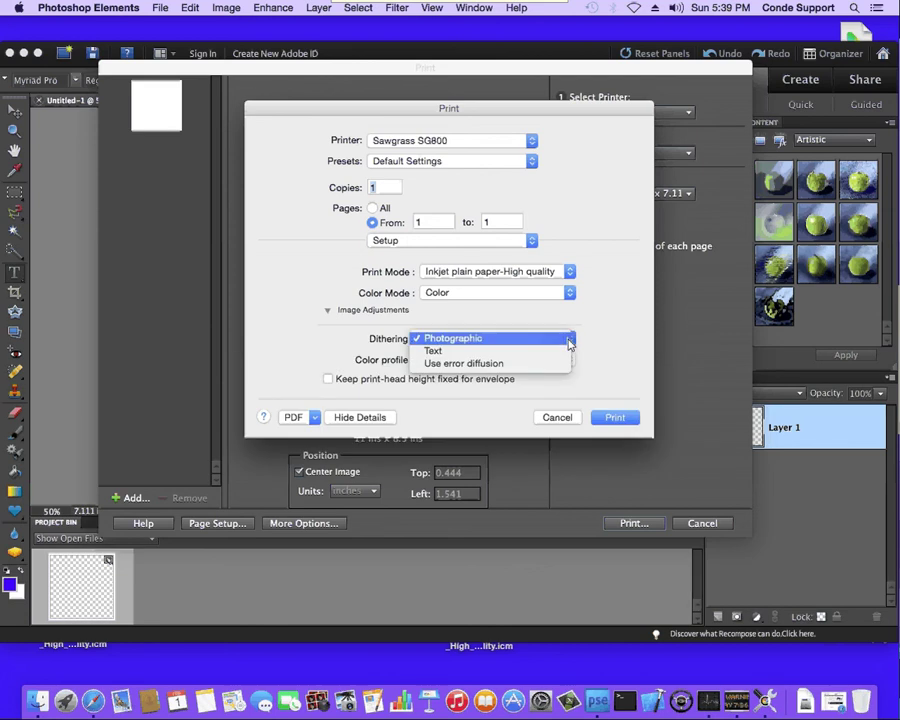
pyautogui.click(490, 363)
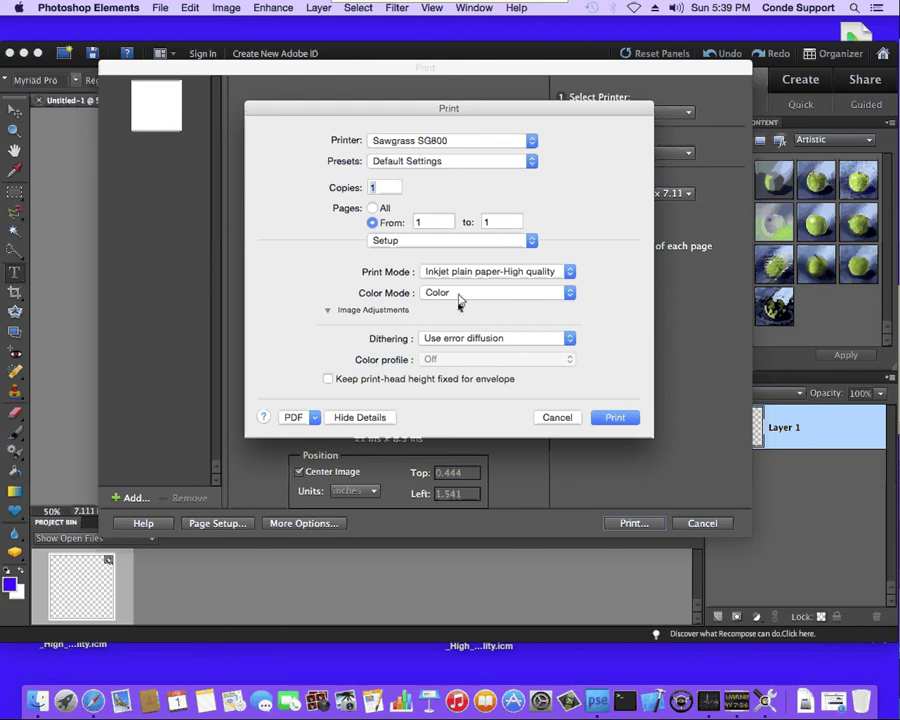
# Step: Save the current SG800 print settings as the preset 'Conde ICC' and keep it selected
pyautogui.click(531, 162)
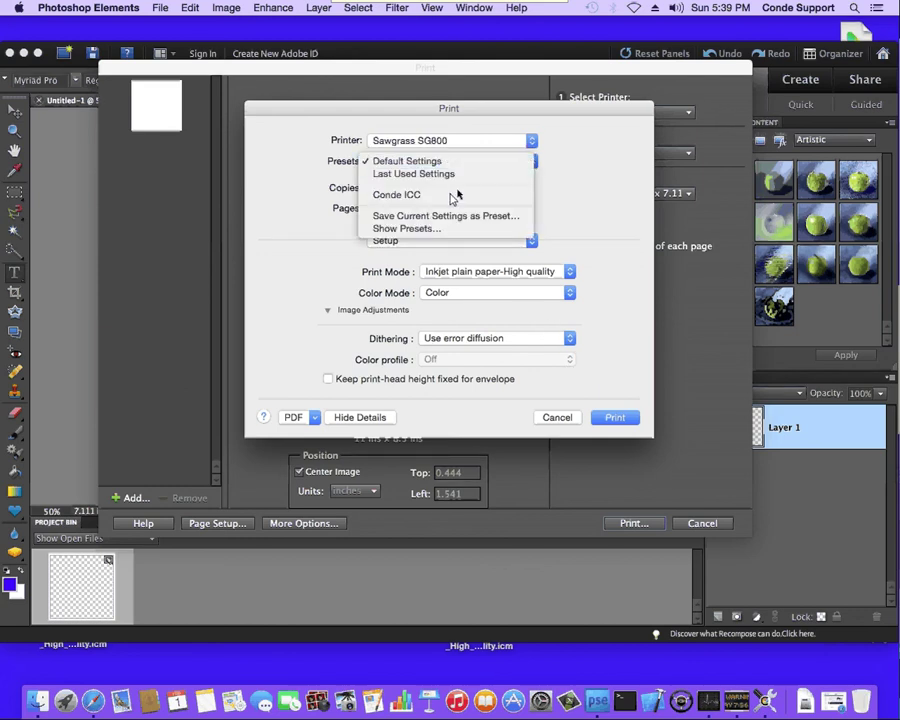
pyautogui.click(430, 216)
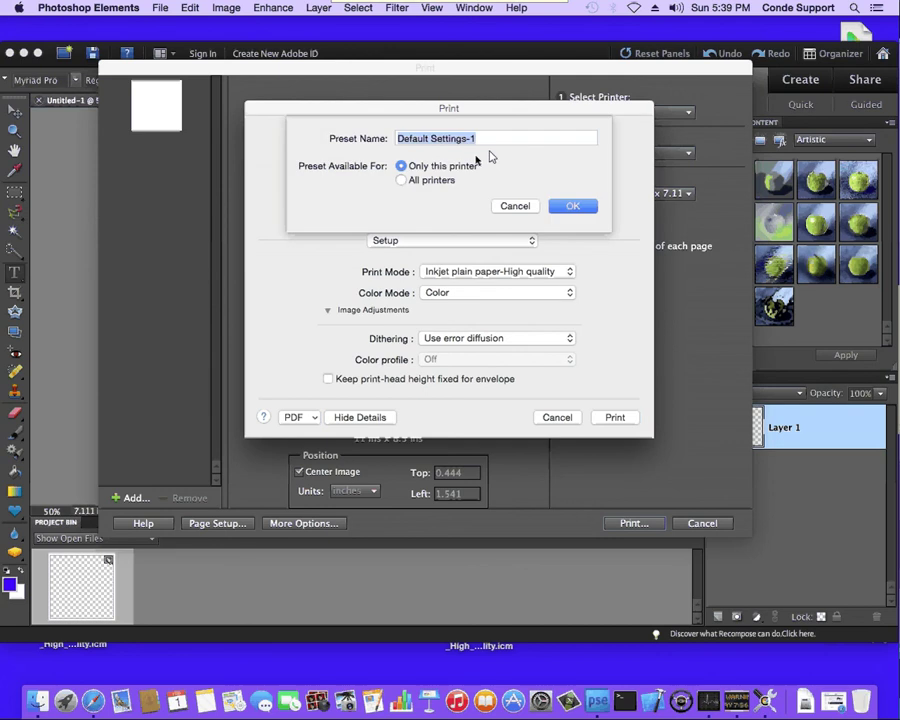
pyautogui.write('Conde ICC')
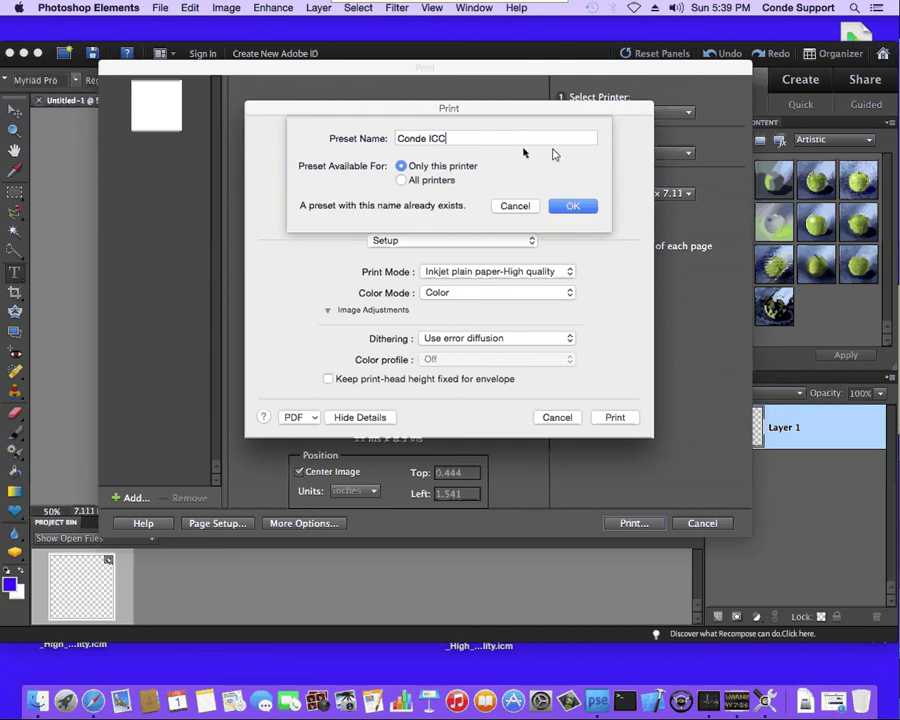
pyautogui.click(587, 209)
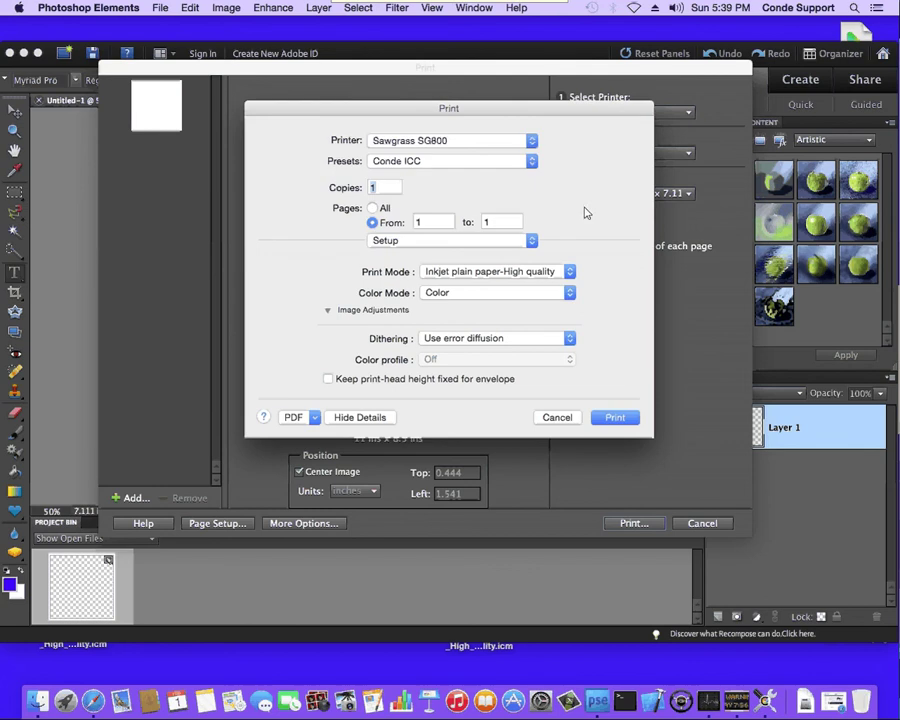
pyautogui.click(530, 163)
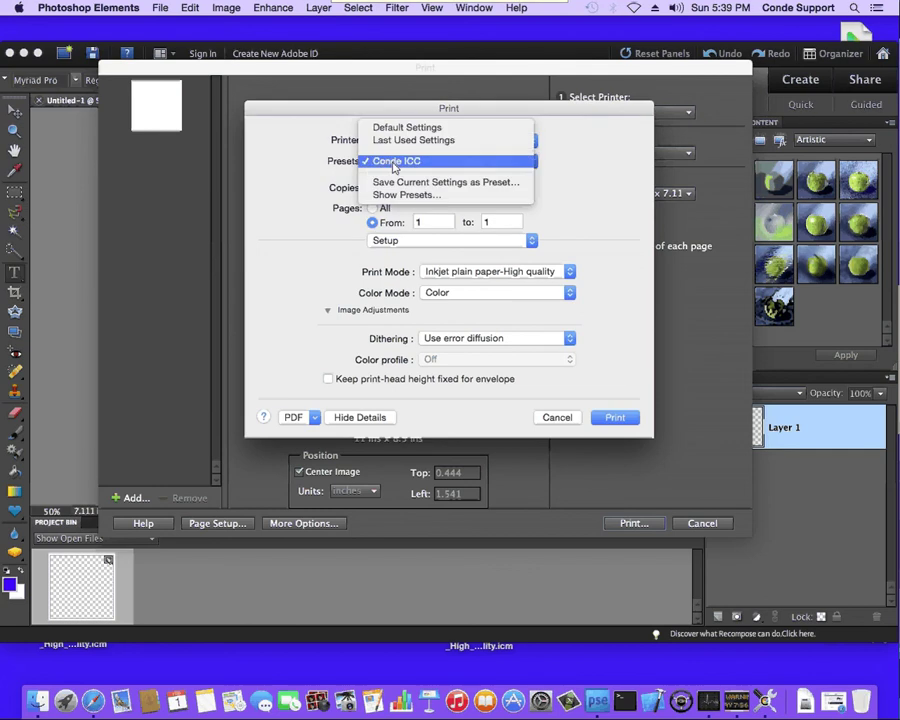
pyautogui.click(386, 163)
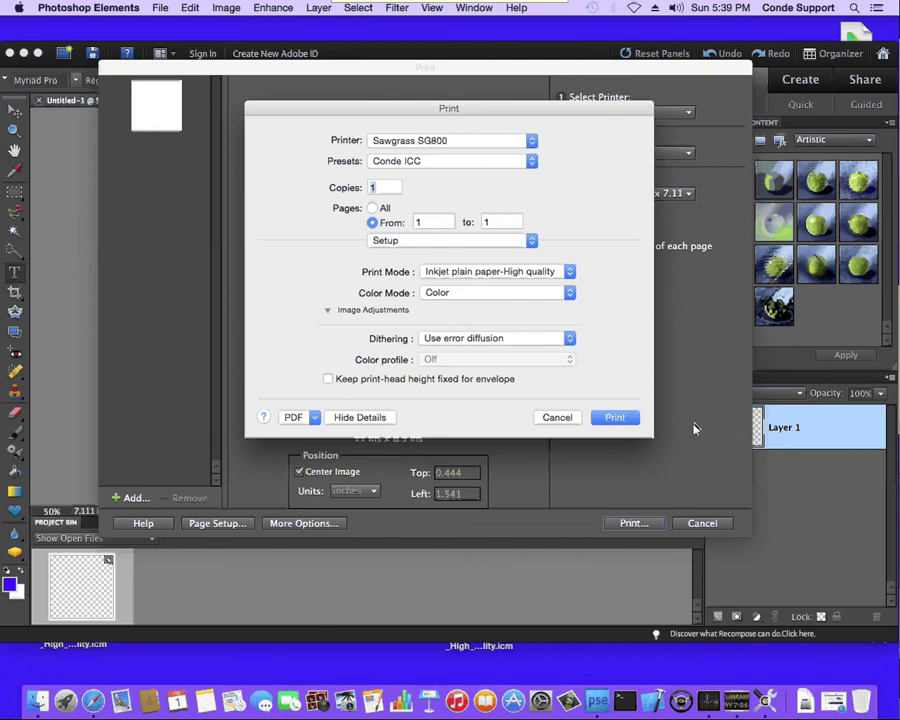
# Step: Cancel the Print sheet and print preview, then switch to the Move tool on Untitled-1
pyautogui.click(552, 421)
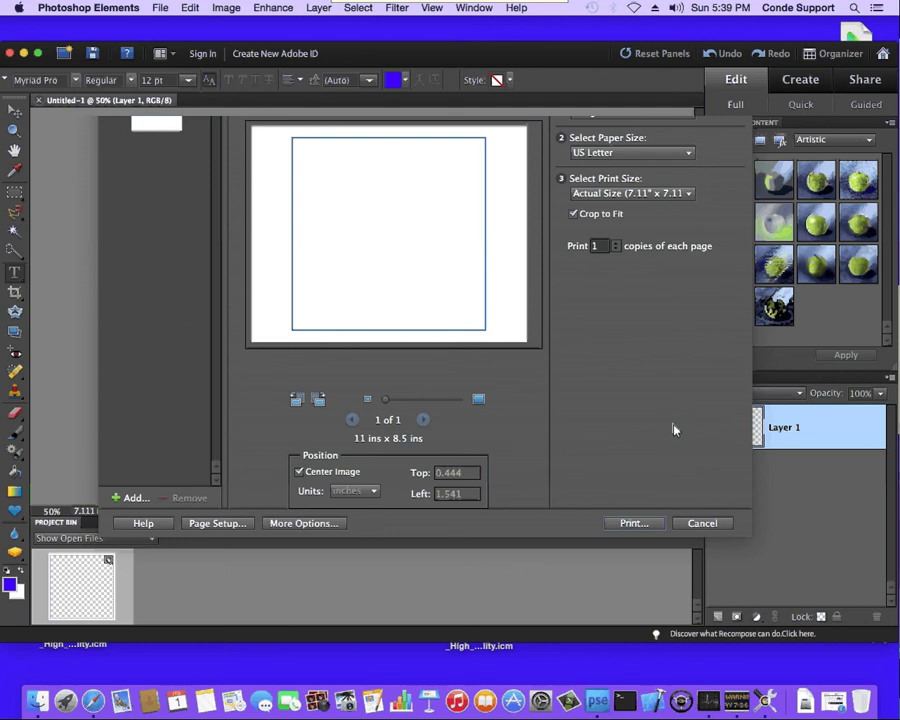
pyautogui.click(702, 523)
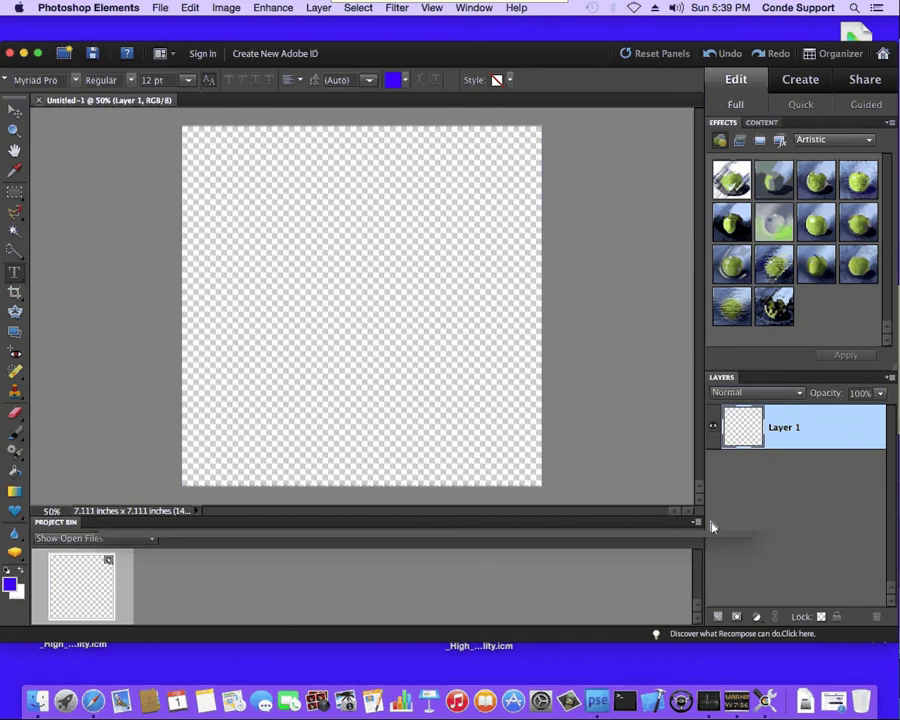
pyautogui.click(451, 366)
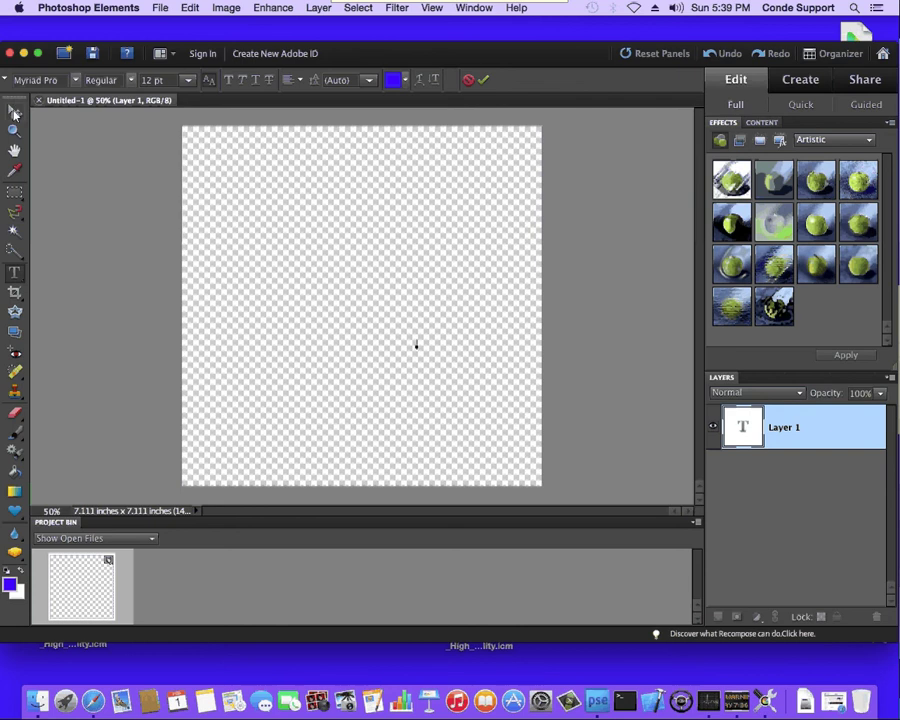
pyautogui.press('v')
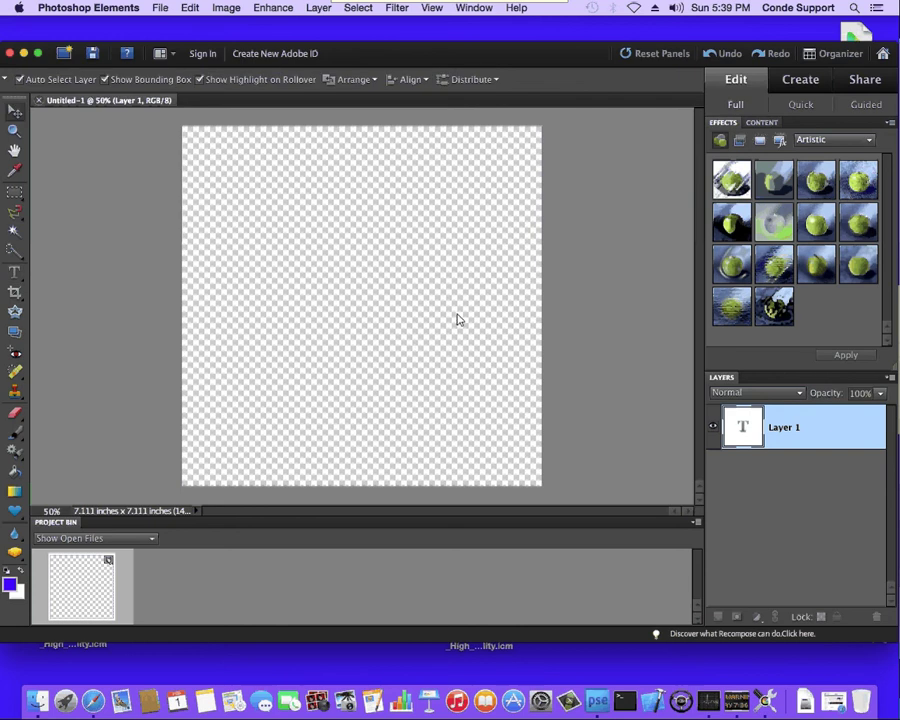